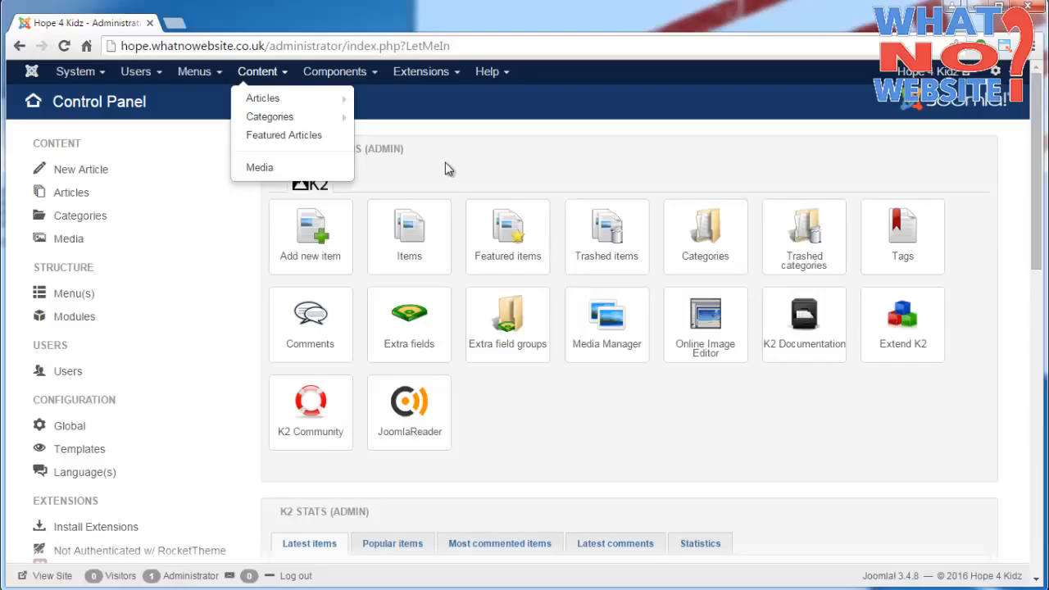
# - Create a new K2 item from the control panel and title it "Sample Item"
pyautogui.click(442, 164)
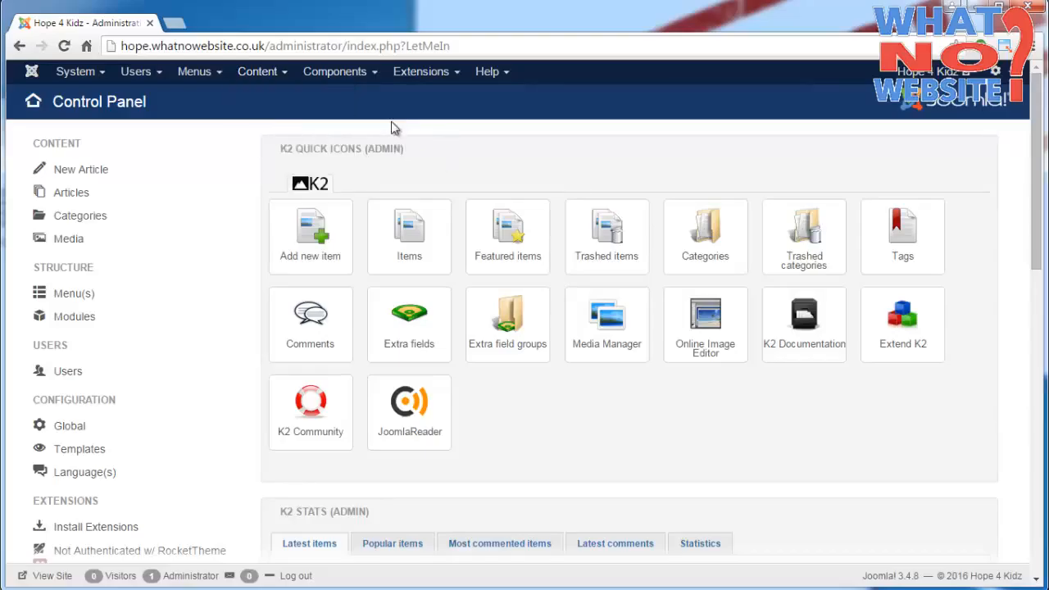
pyautogui.click(312, 251)
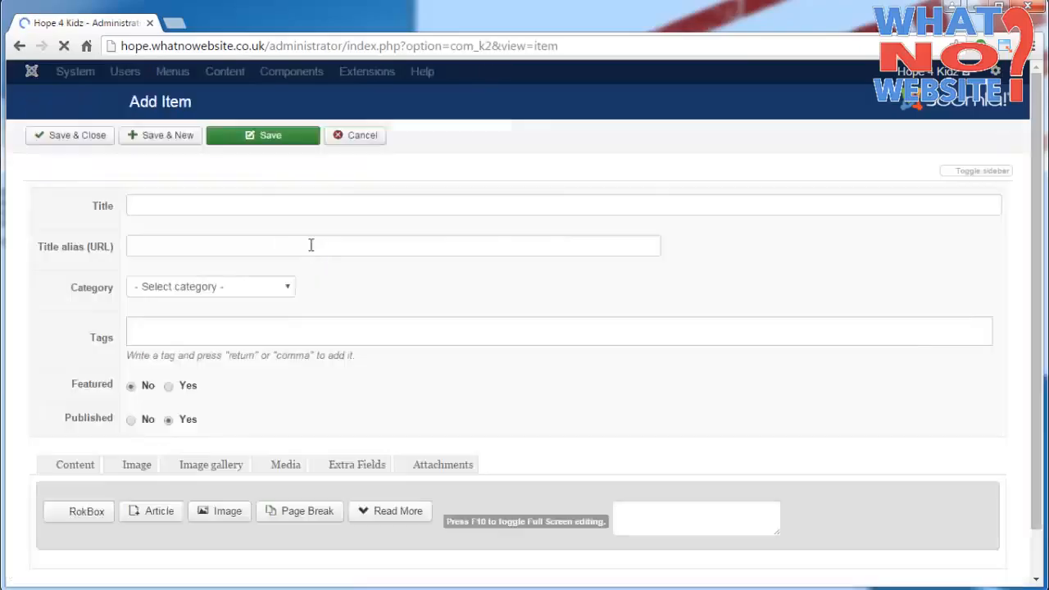
pyautogui.click(313, 204)
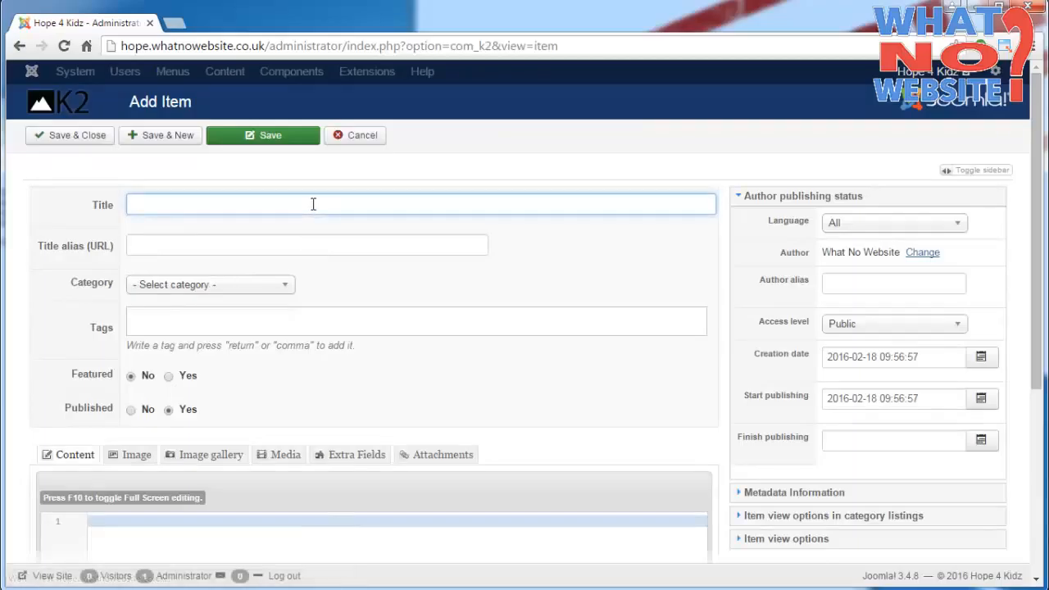
pyautogui.write('Sample Item')
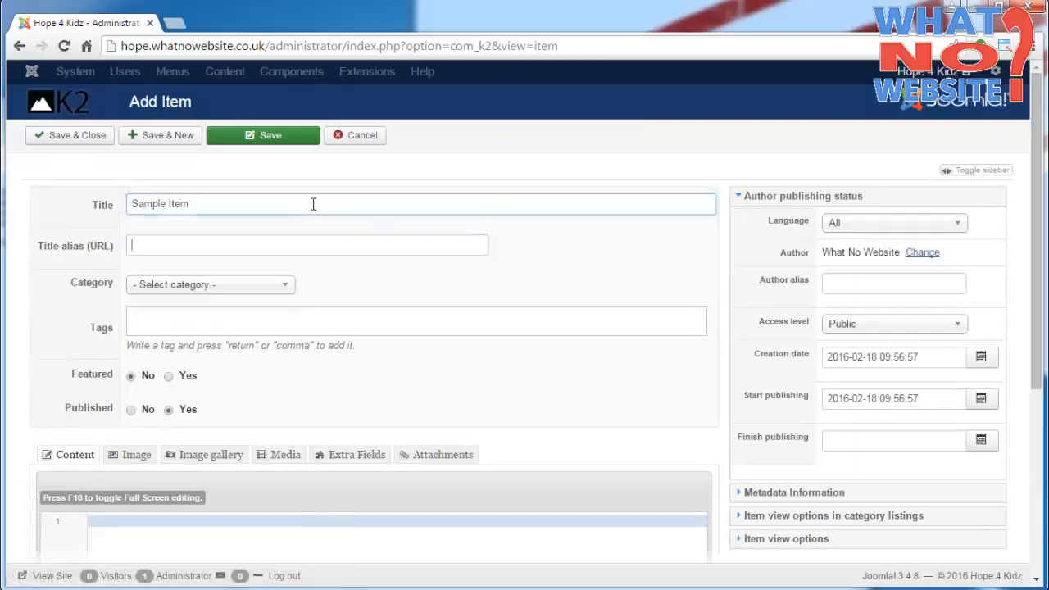
pyautogui.press('Tab')
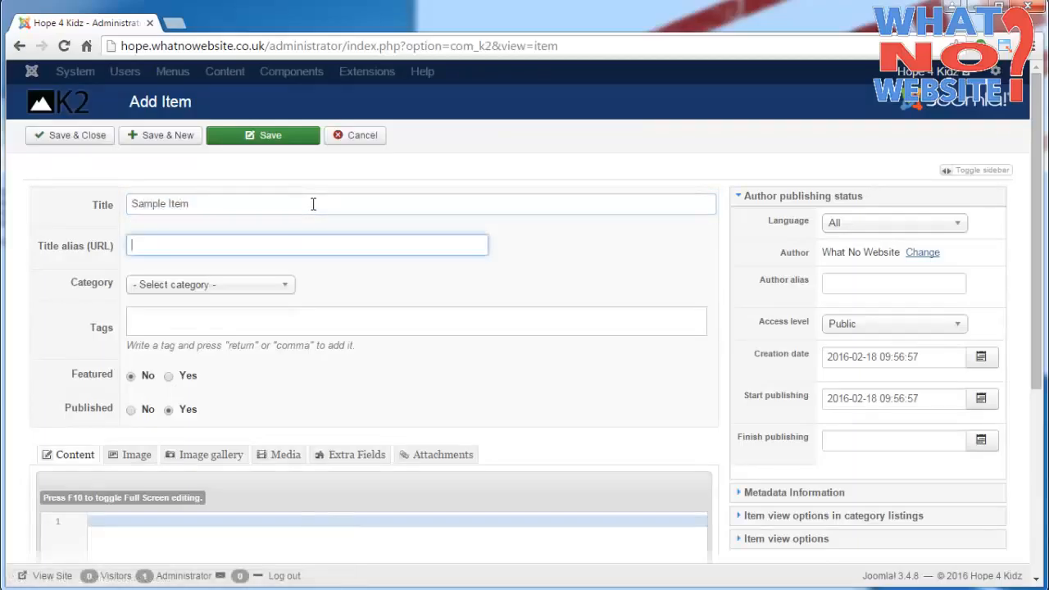
pyautogui.write('XXX')
pyautogui.hotkey('ctrl', 'a')
pyautogui.press('BackSpace')
# - Assign the new item to the Beneficiaries category
pyautogui.scroll(-1, 538, 215)
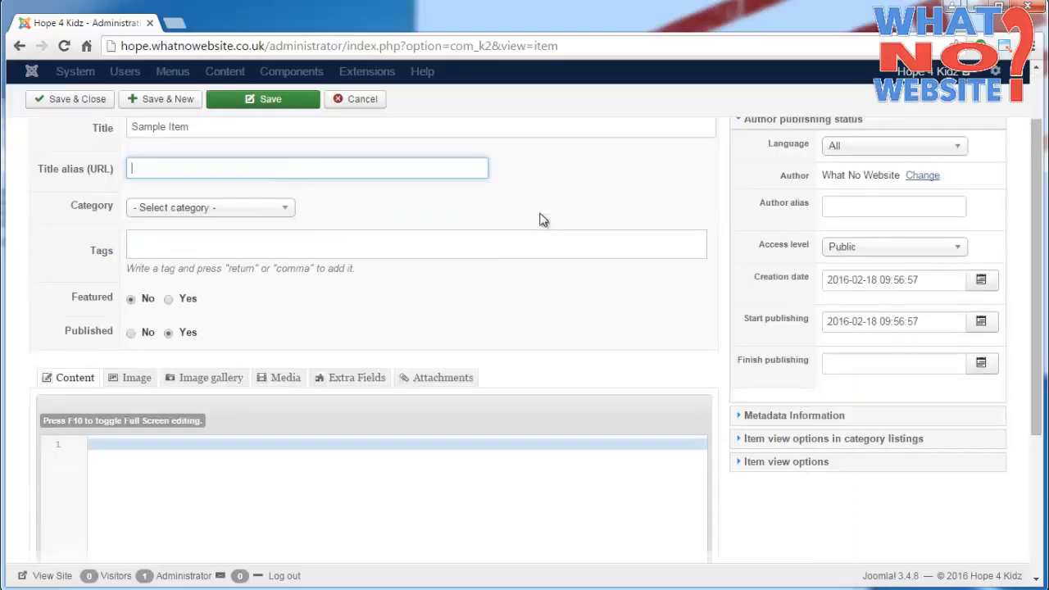
pyautogui.click(275, 210)
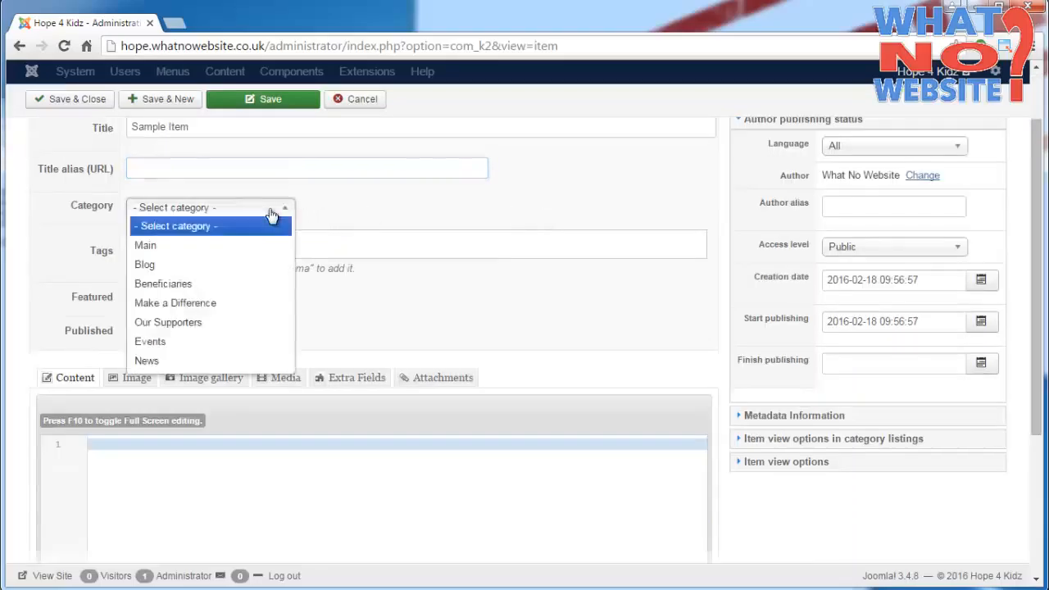
pyautogui.click(179, 287)
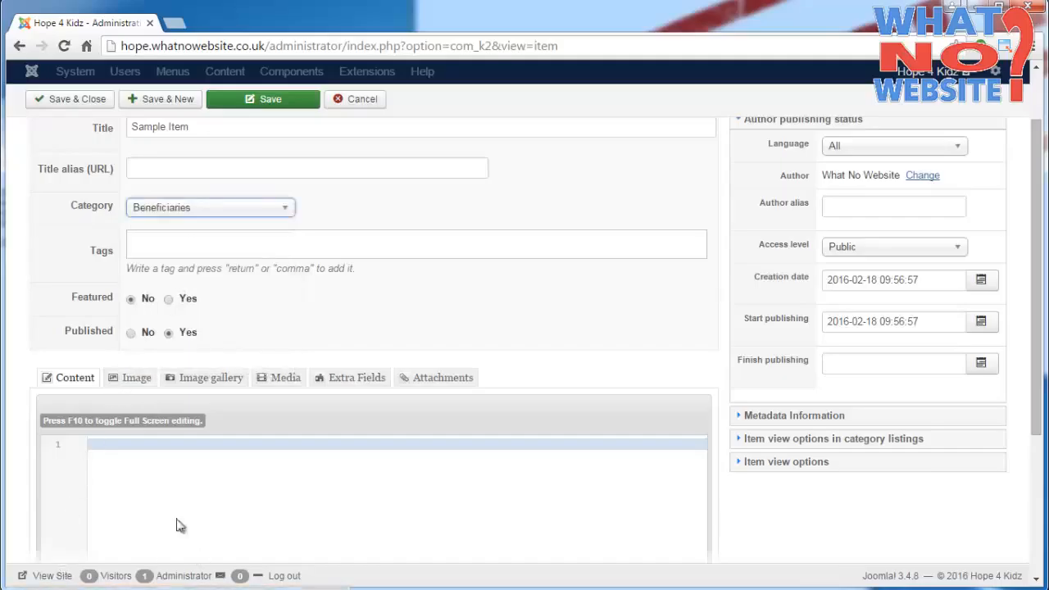
# - Open the public site and log in through the offline page with the saved username and password
pyautogui.click(53, 577)
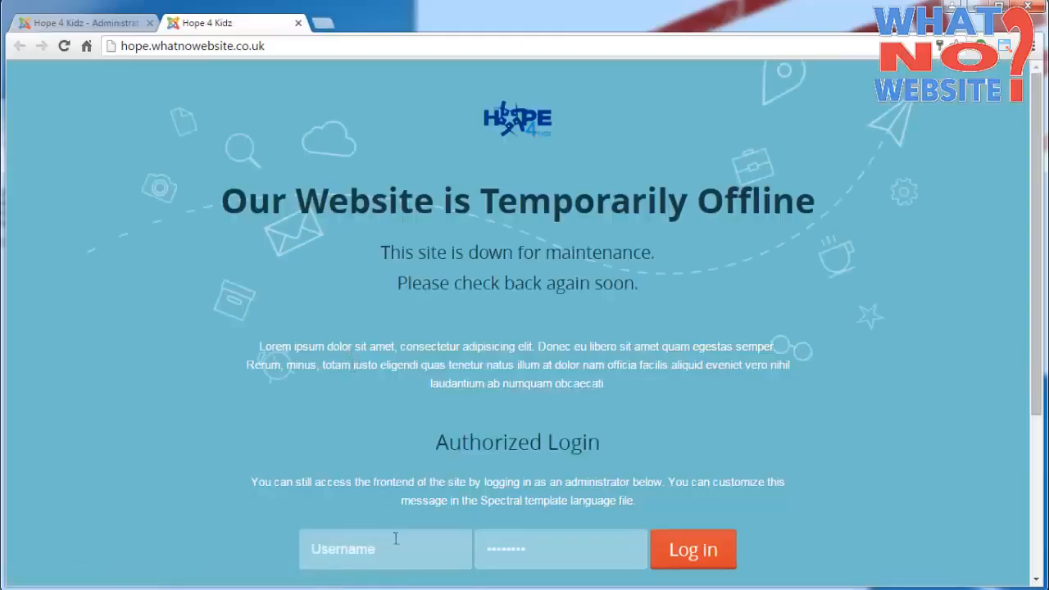
pyautogui.click(405, 564)
pyautogui.click(390, 581)
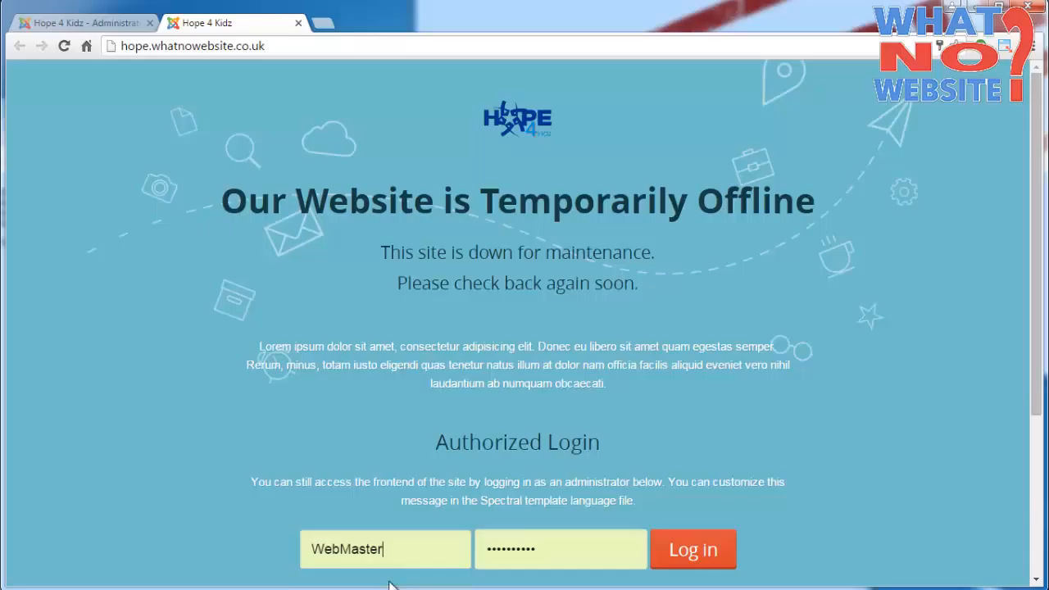
pyautogui.click(698, 553)
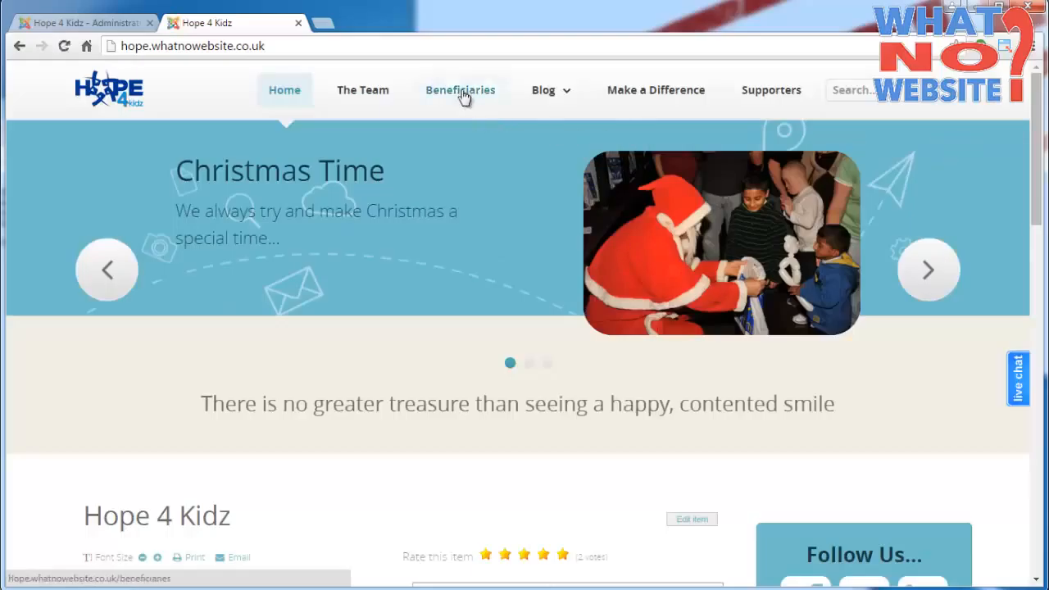
# - Open the site's Beneficiaries page and look at the entries listed below the article
pyautogui.click(446, 120)
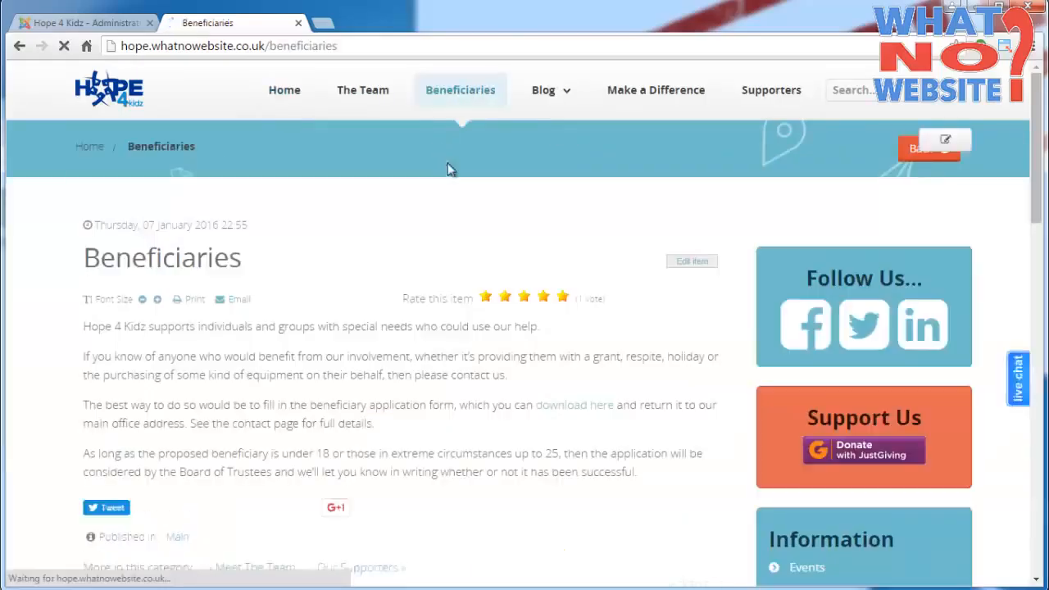
pyautogui.scroll(-3, 628, 201)
pyautogui.scroll(-4, 628, 205)
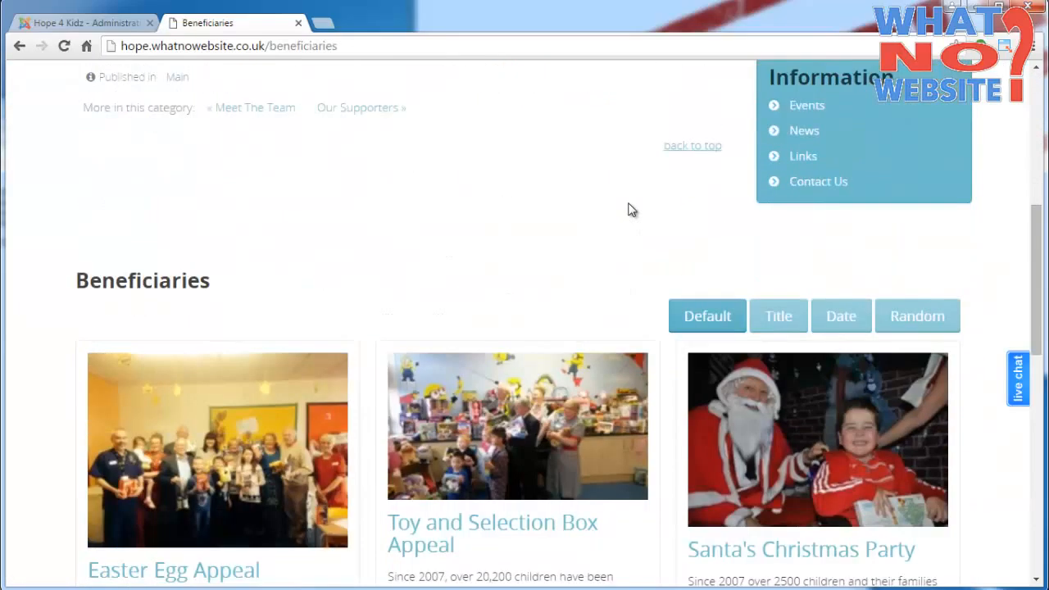
pyautogui.scroll(-1, 377, 302)
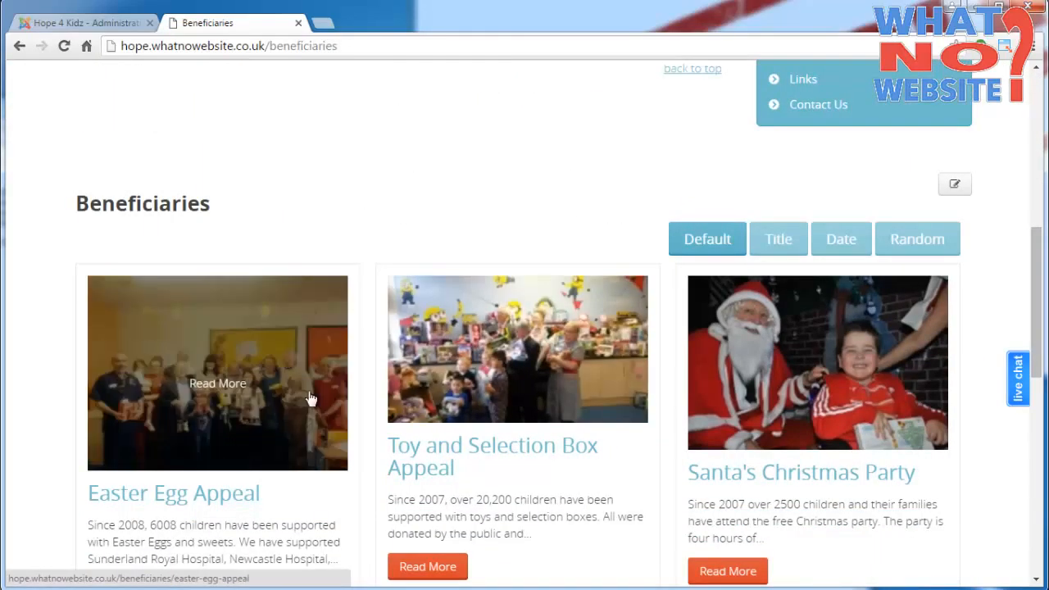
# - Dismiss the live chat window and examine the beneficiary entries, checking them against the category chosen in the item form
pyautogui.click(813, 340)
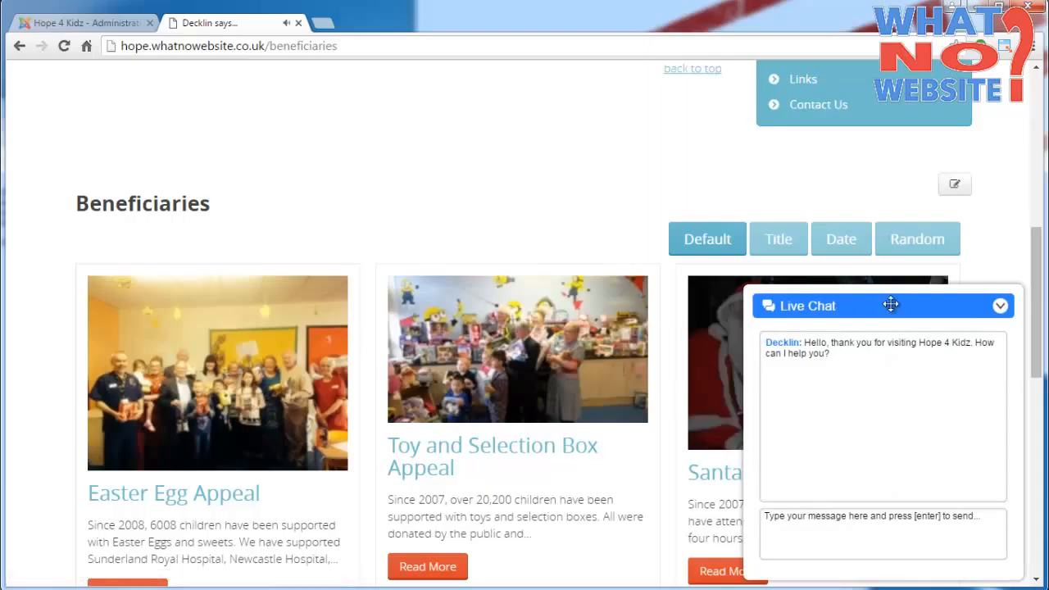
pyautogui.click(1001, 307)
pyautogui.click(988, 345)
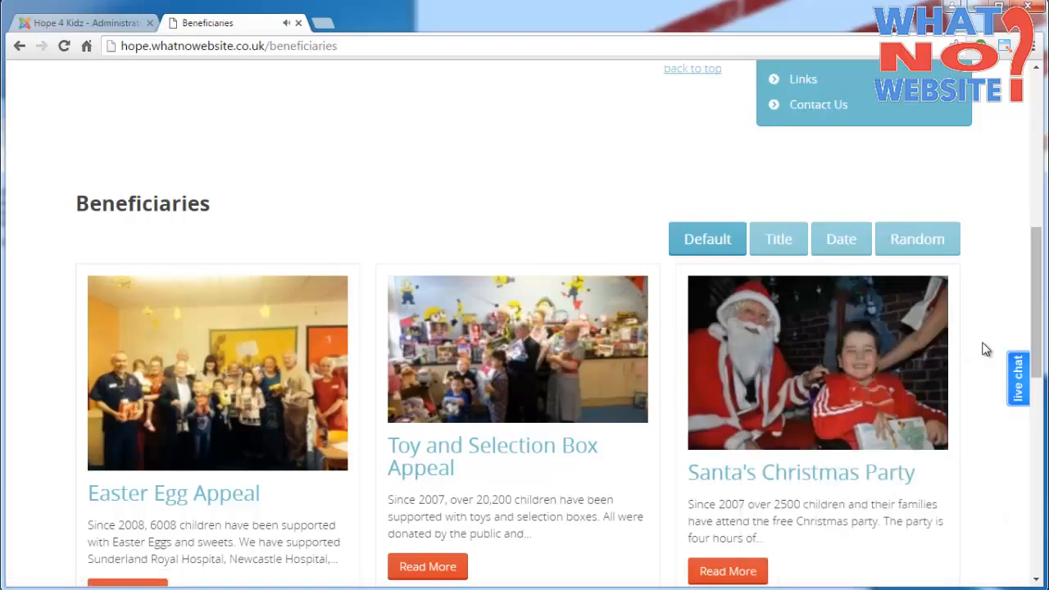
pyautogui.moveTo(1031, 299); pyautogui.dragTo(1033, 344)
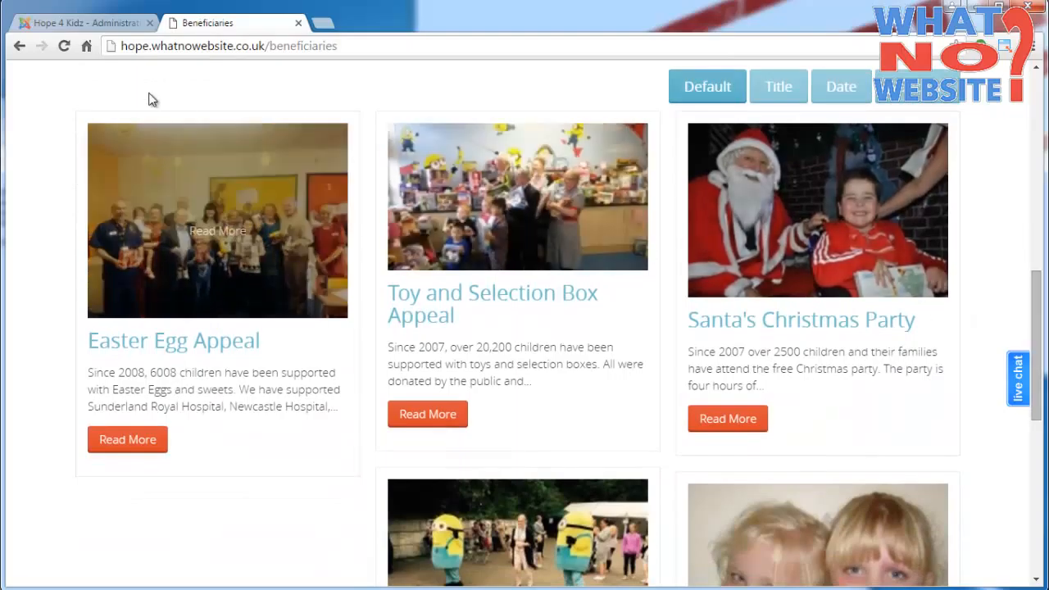
pyautogui.hotkey('ctrl', 'Tab')
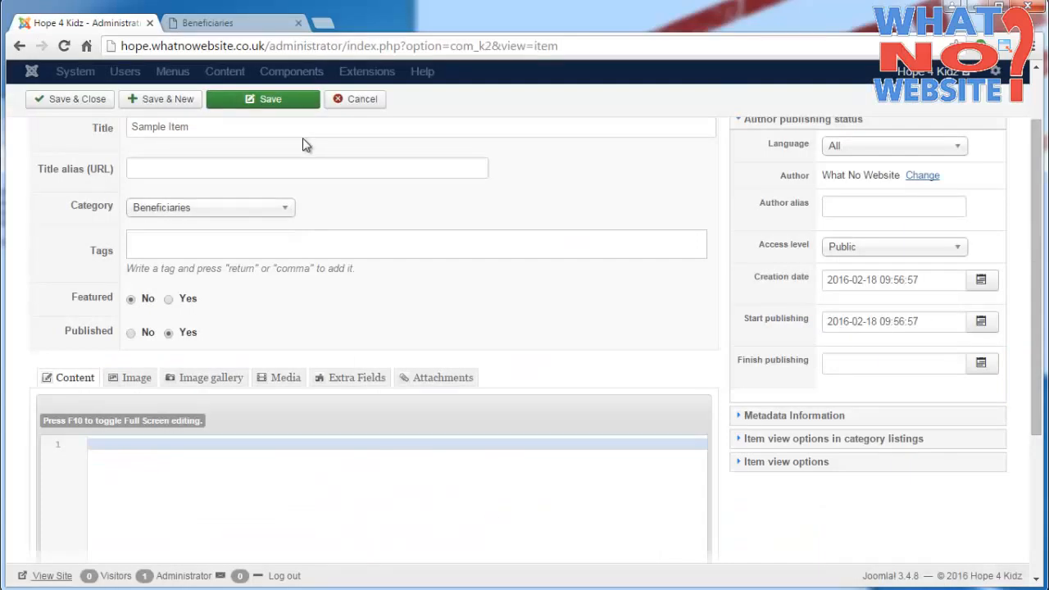
pyautogui.hotkey('ctrl', 'Tab')
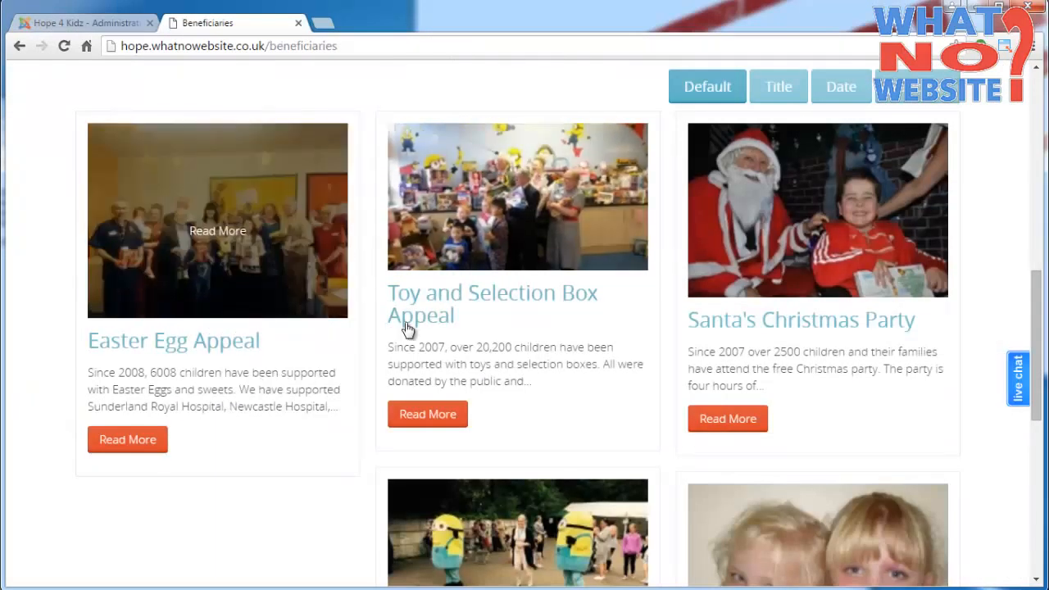
pyautogui.scroll(-3, 551, 336)
pyautogui.scroll(5, 551, 337)
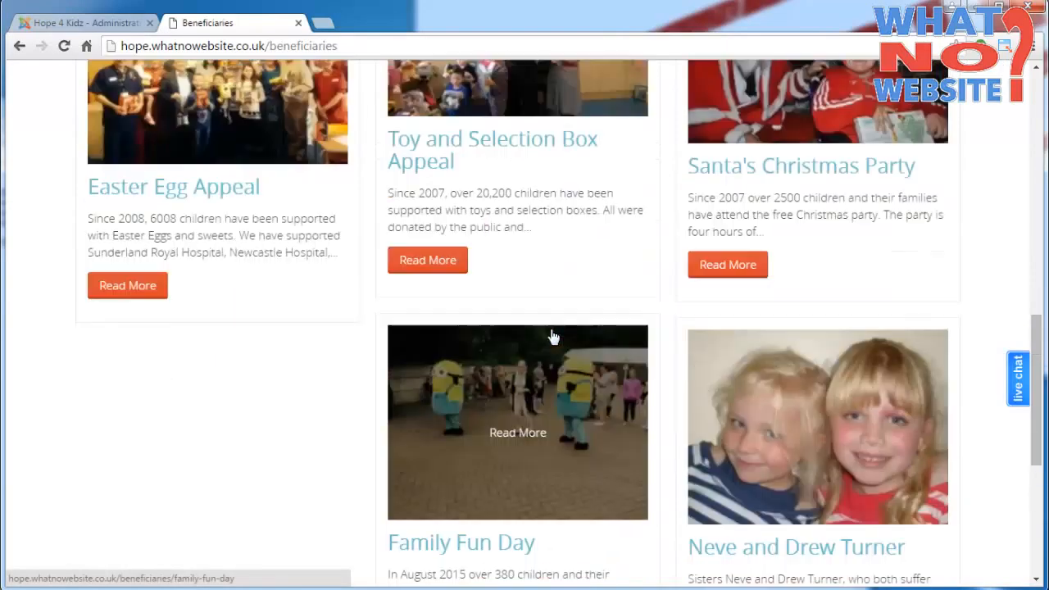
# - Return to the item form and enter the content as the single-line HTML paragraph "<p>Sample text</p>"
pyautogui.hotkey('ctrl', 'Tab')
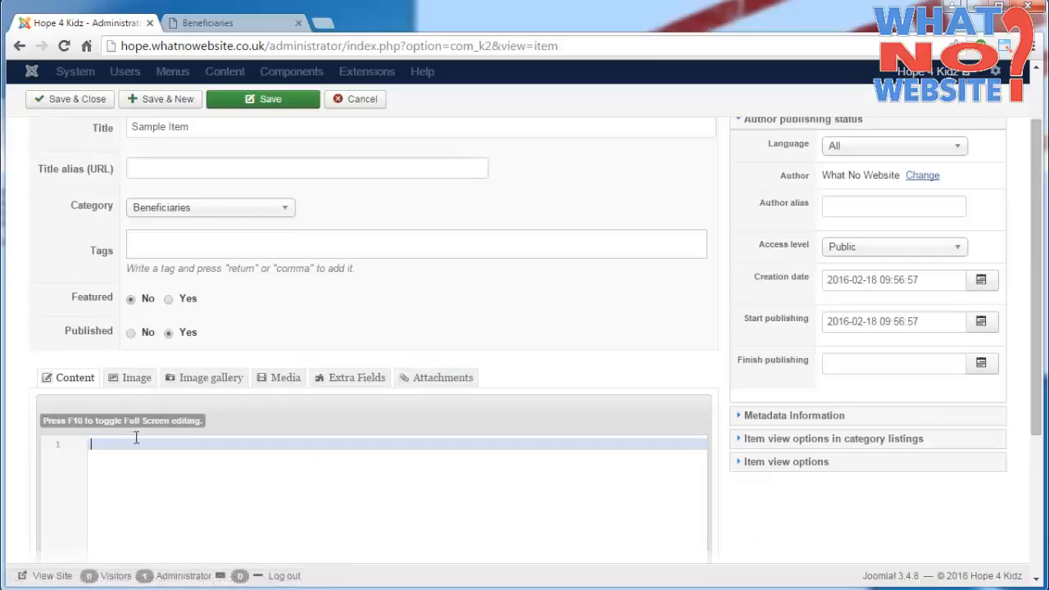
pyautogui.write('<p>')
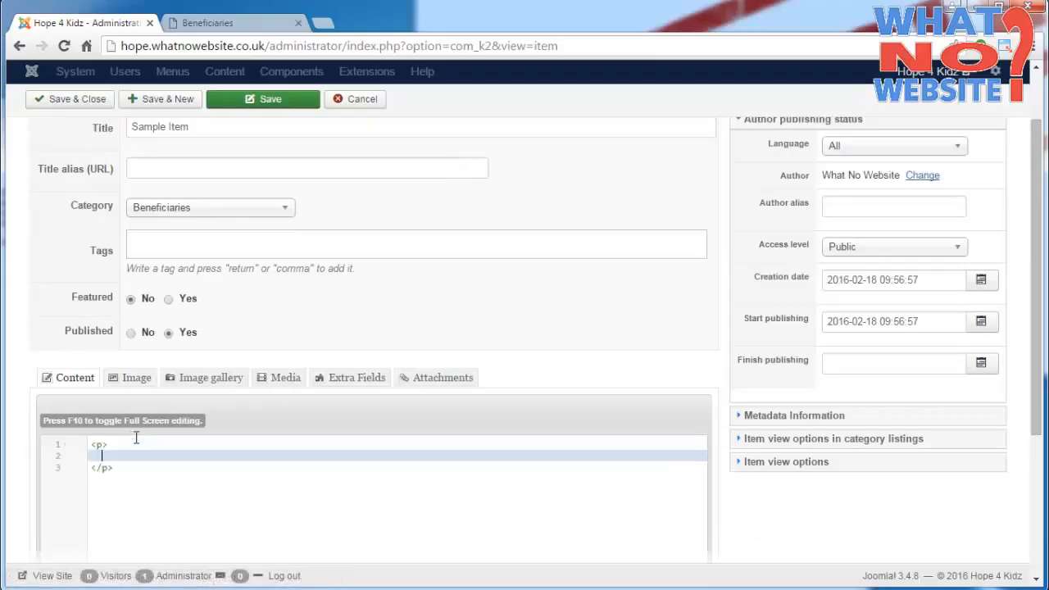
pyautogui.press('BackSpace')
pyautogui.press('Delete')
pyautogui.write('Sample text')
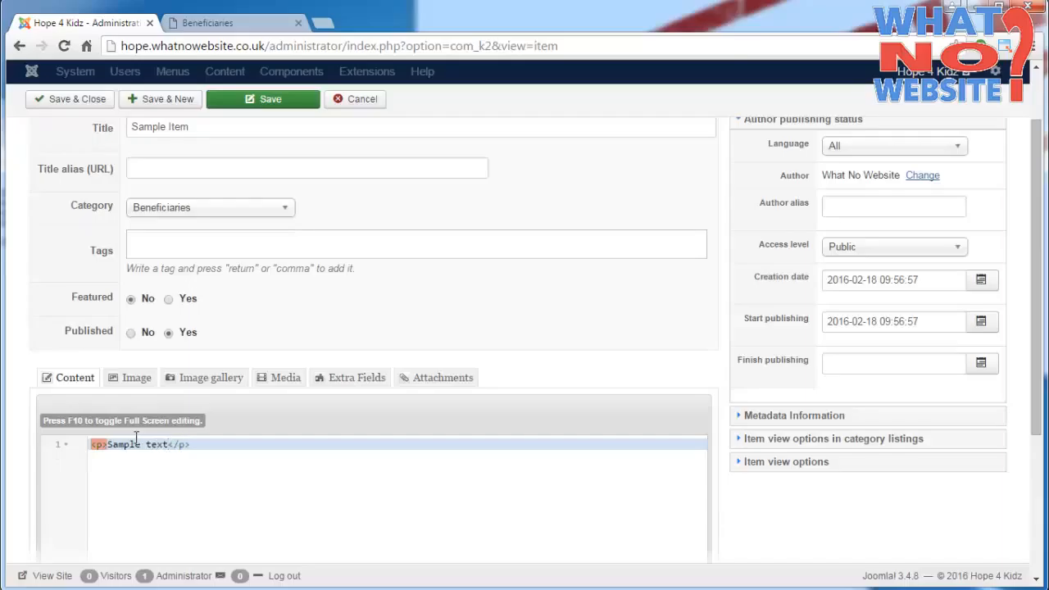
# - Set the item's metadata keywords to "Sample Item"
pyautogui.click(786, 416)
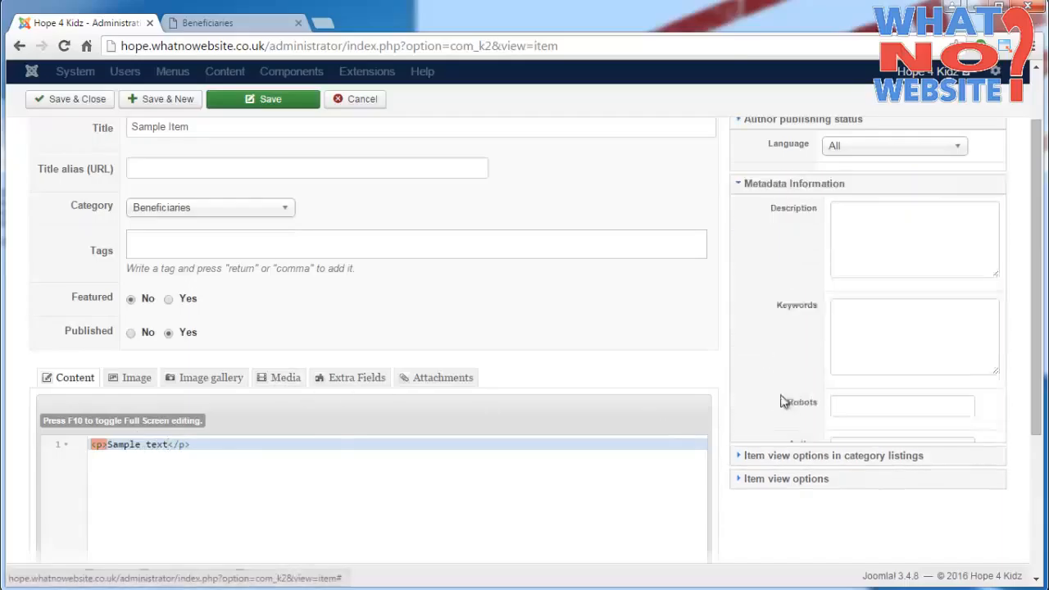
pyautogui.click(883, 272)
pyautogui.write('S')
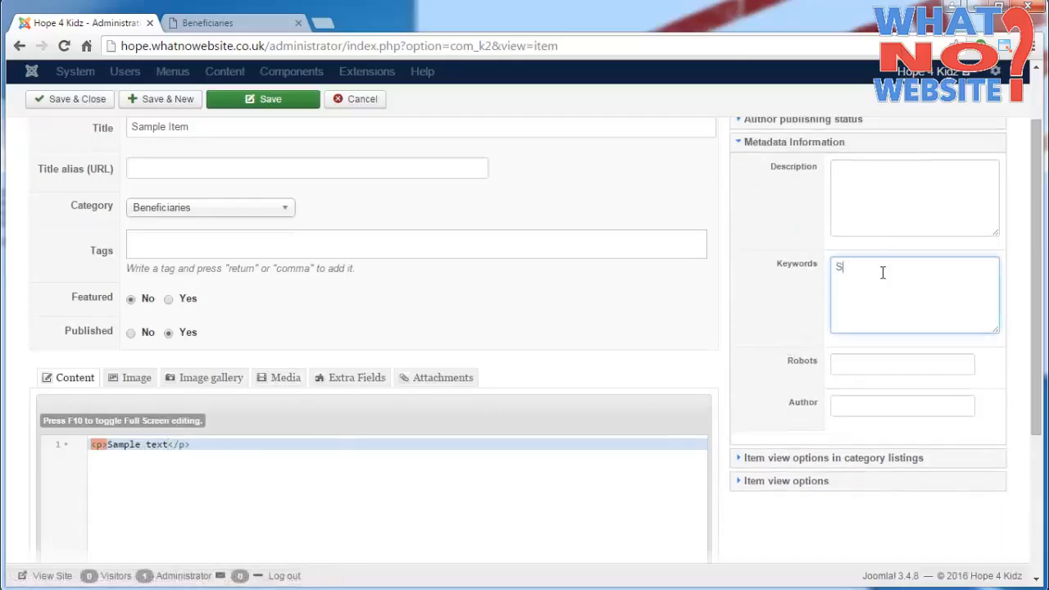
pyautogui.write('ample Item')
# - Enter "This is a sample item for Hope 4 Kidz." as the item's metadata description
pyautogui.hotkey('shift', 'Tab')
pyautogui.write('Th')
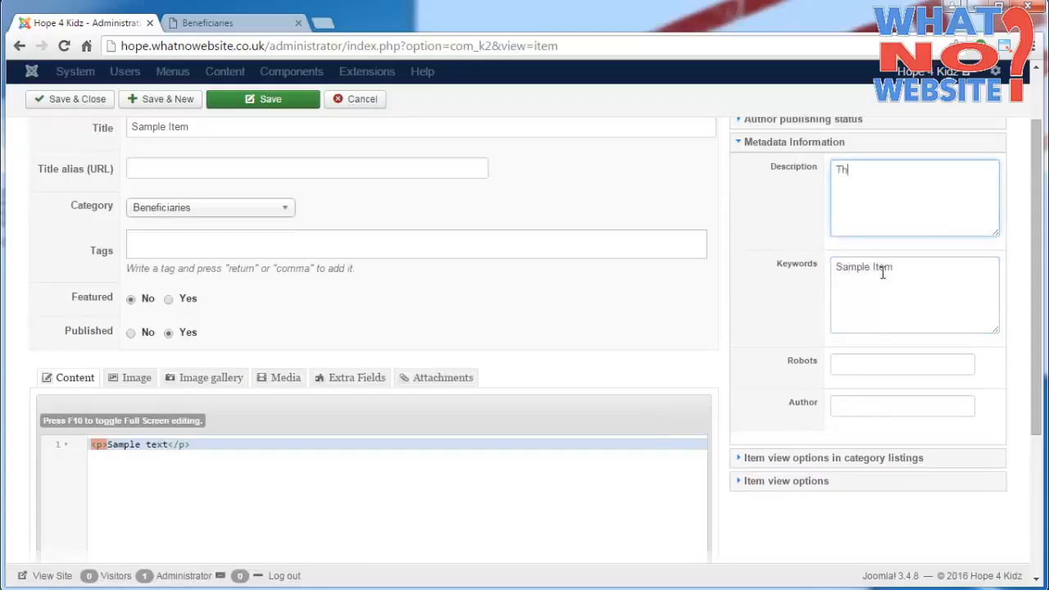
pyautogui.write('is is a sample item for H')
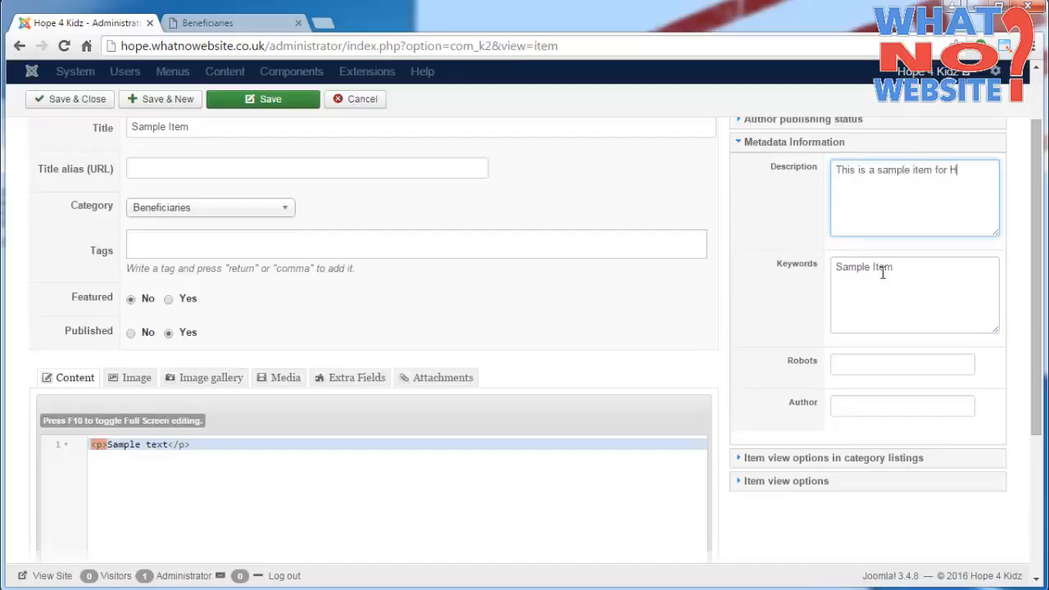
pyautogui.write('ope 4 Kidz')
# - Choose the local sample JPG file as the item image, then save and close the item
pyautogui.click(137, 380)
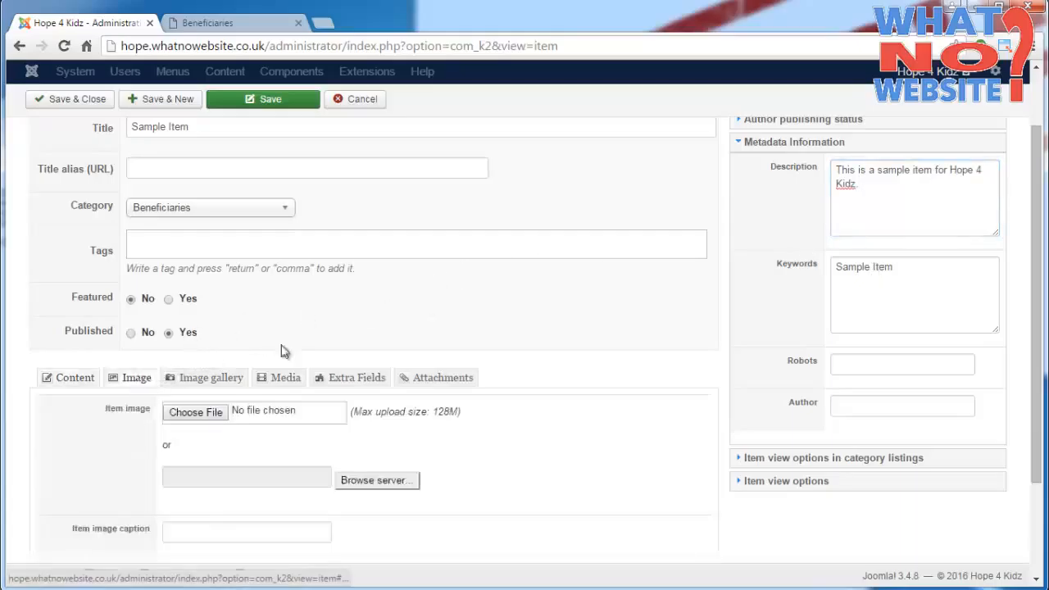
pyautogui.click(210, 420)
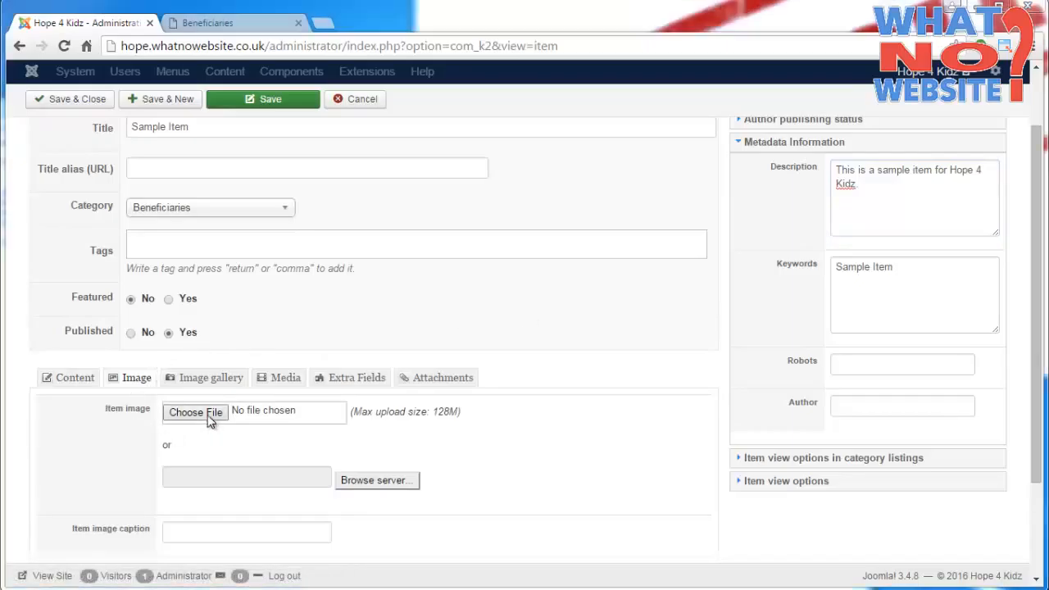
pyautogui.write('https://www.flooringvillage.co.uk/ekmps/shops/flooringvillage/images/request-a-sample--547-p.jpg')
pyautogui.hotkey('ctrl', 'a')
pyautogui.press('Return')
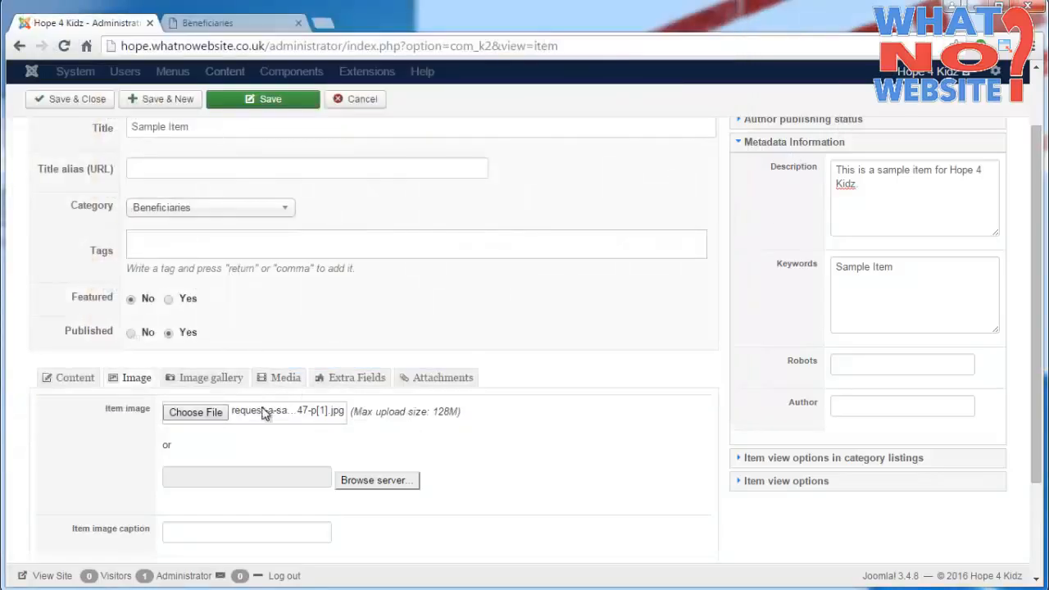
pyautogui.click(88, 110)
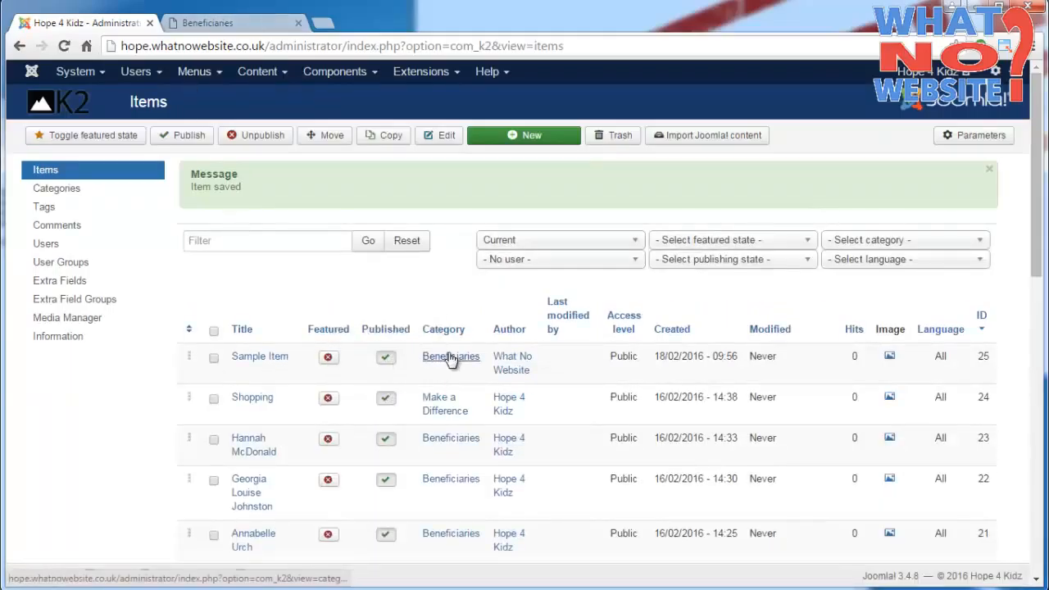
# - Reload the public Beneficiaries page and load more entries to look for the new item
pyautogui.click(219, 22)
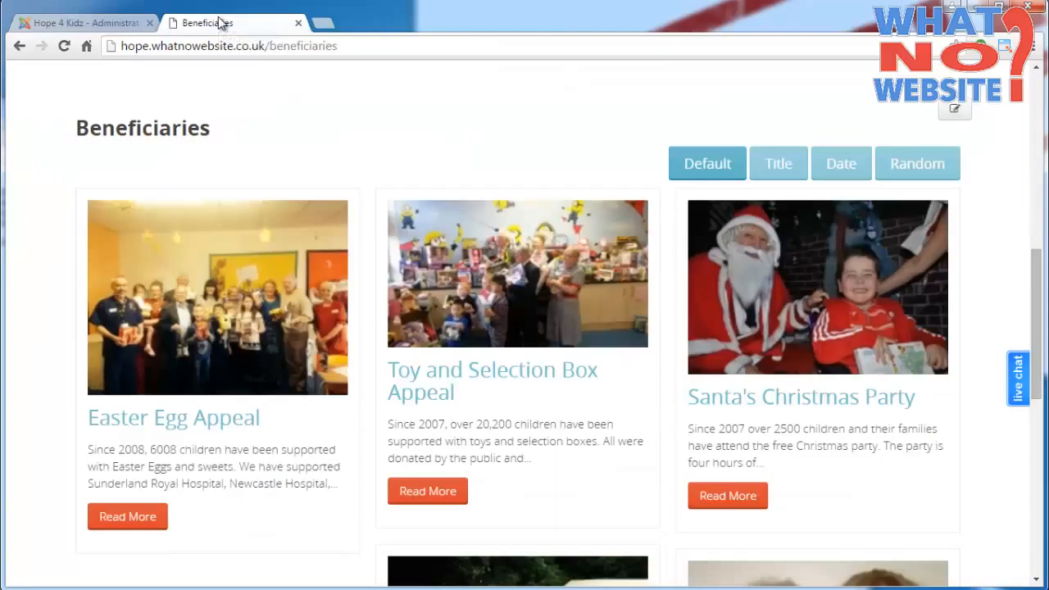
pyautogui.click(61, 46)
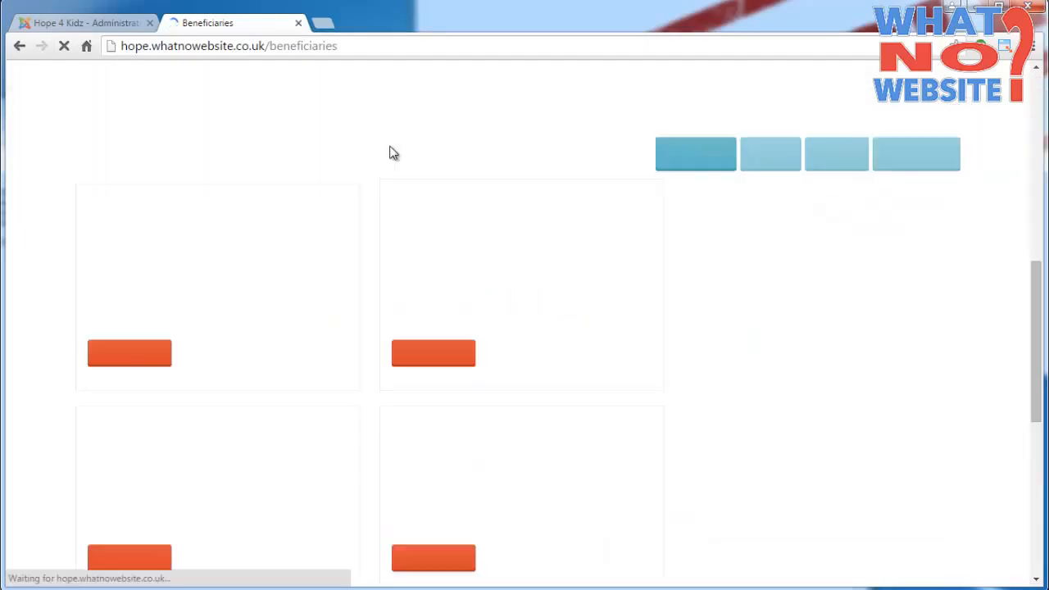
pyautogui.scroll(-6, 427, 201)
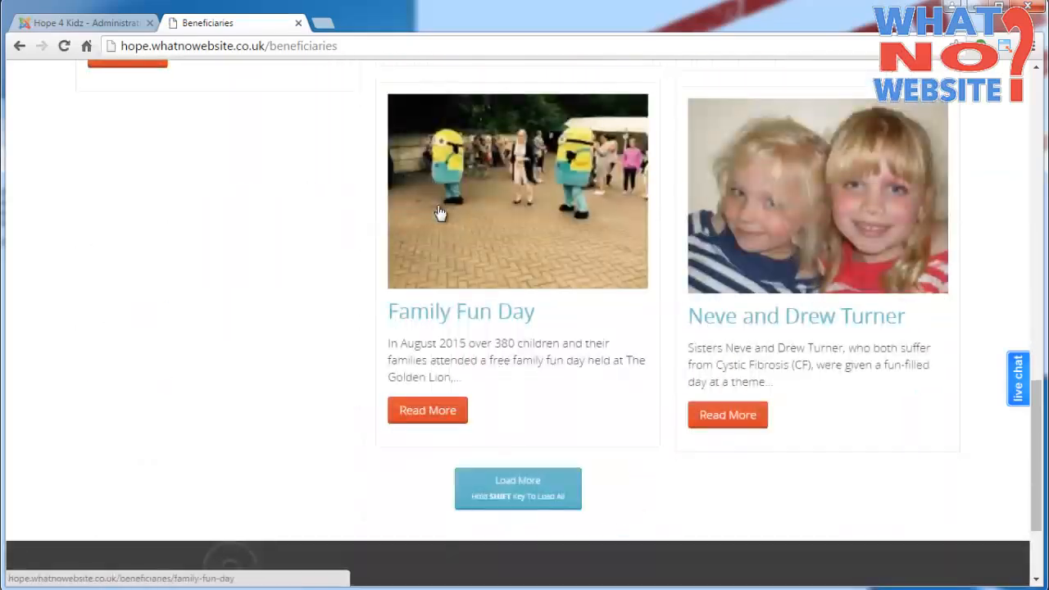
pyautogui.click(525, 508)
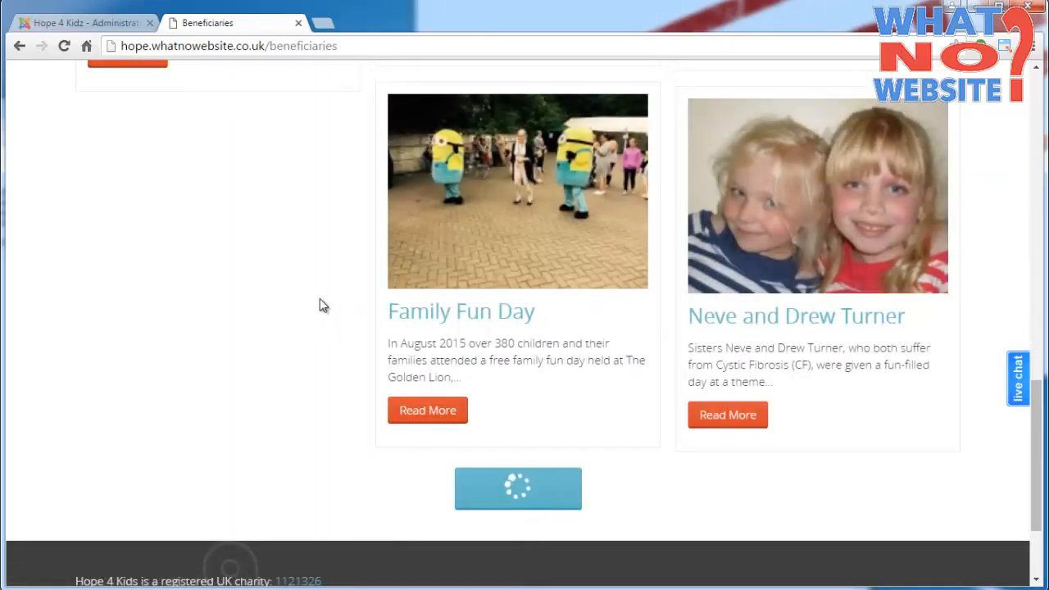
# - Examine where the Sample Item appears among the loaded entries on the public Beneficiaries page
pyautogui.scroll(-6, 321, 303)
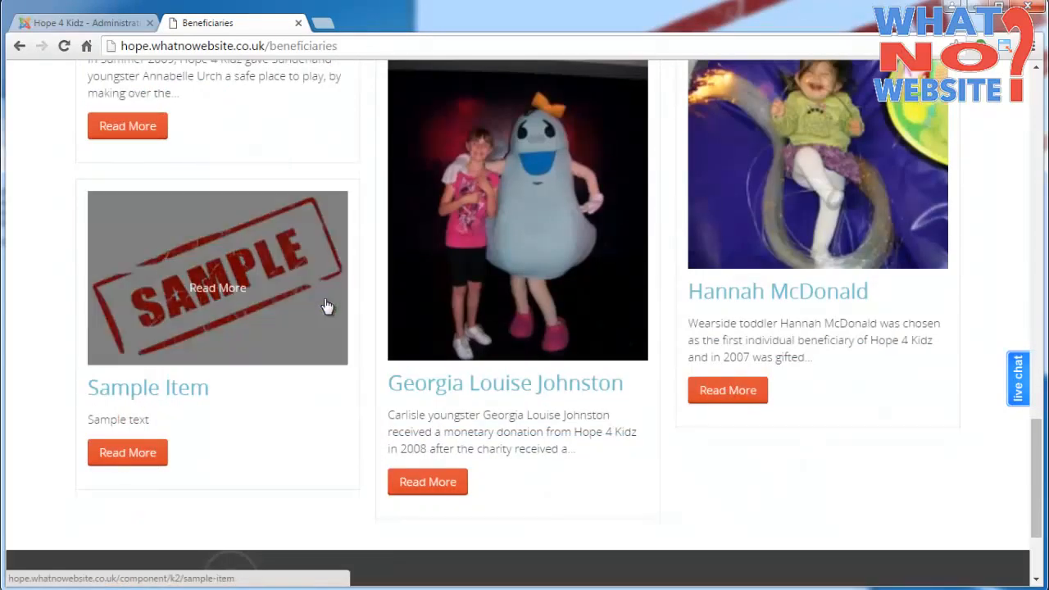
pyautogui.scroll(1, 387, 235)
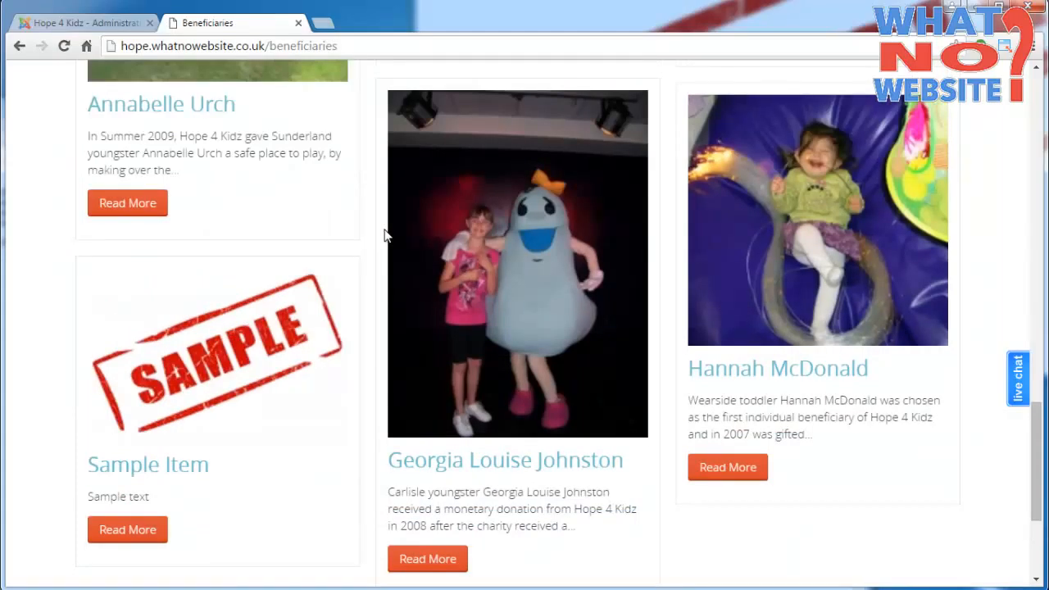
# - Return to the site administration and open the module list
pyautogui.hotkey('ctrl', 'Tab')
pyautogui.click(435, 73)
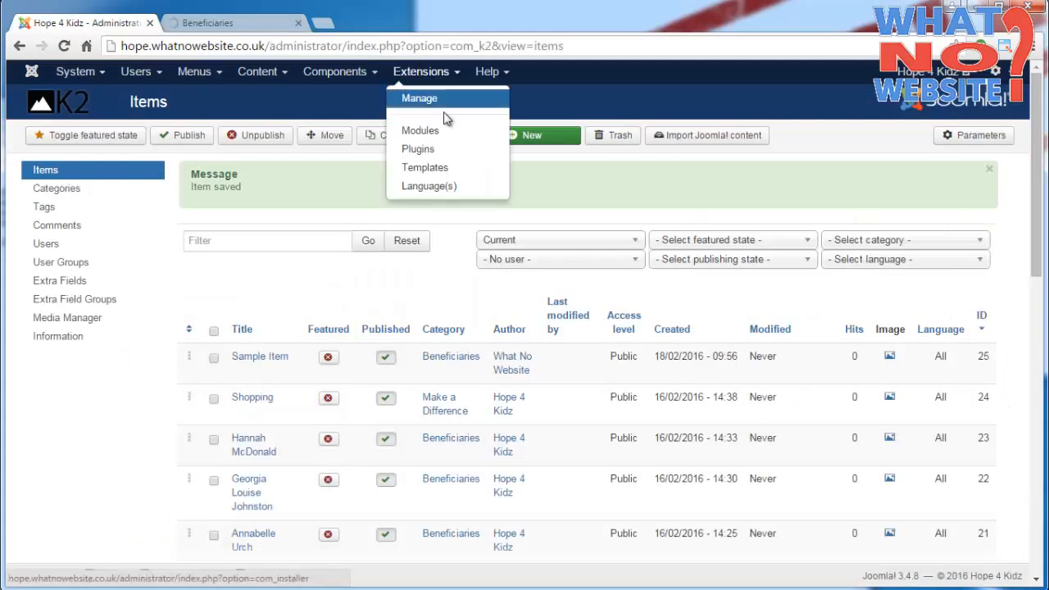
pyautogui.click(449, 138)
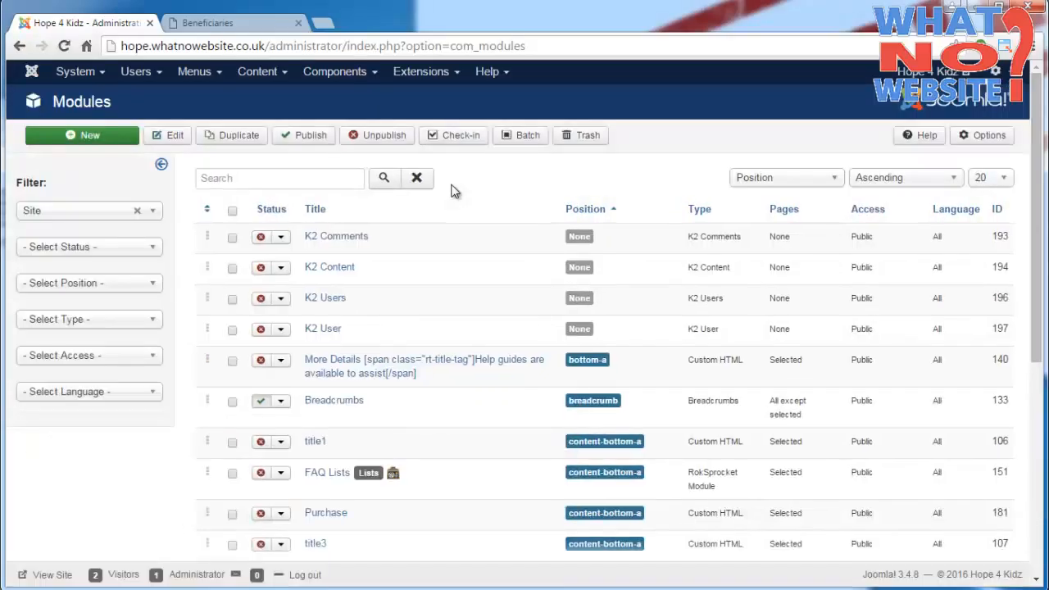
# - Filter the modules to the RokSprocket Module type and open the Beneficiaries mosaic module for editing
pyautogui.click(154, 283)
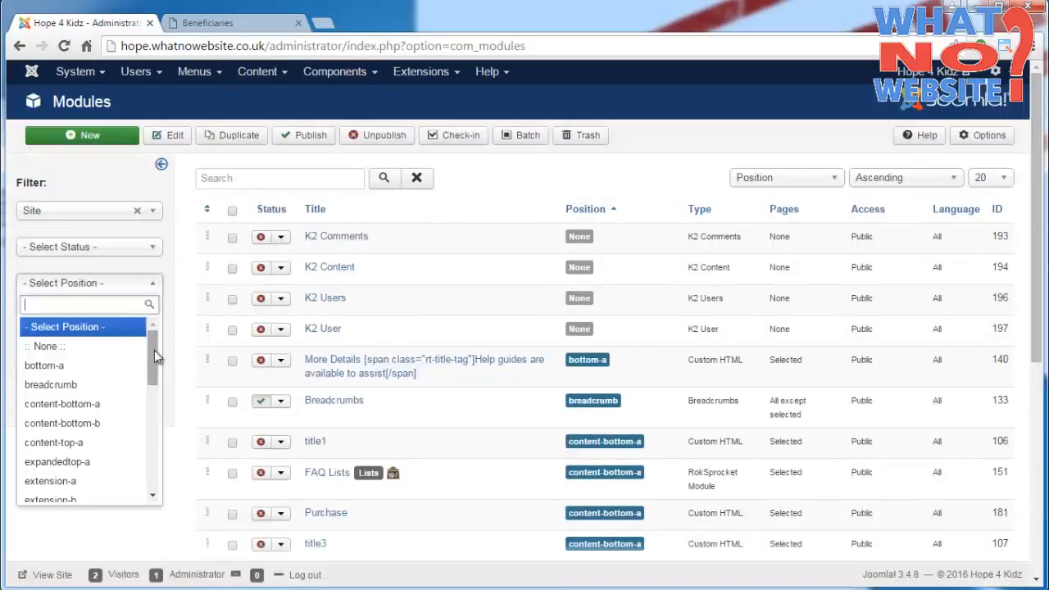
pyautogui.click(158, 284)
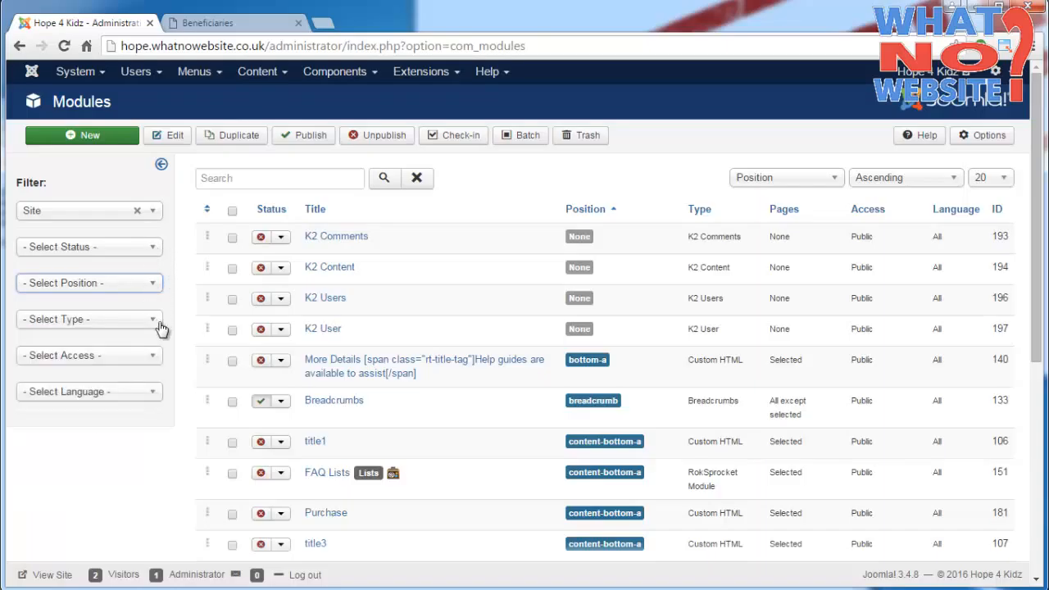
pyautogui.click(161, 328)
pyautogui.moveTo(152, 396); pyautogui.dragTo(146, 475)
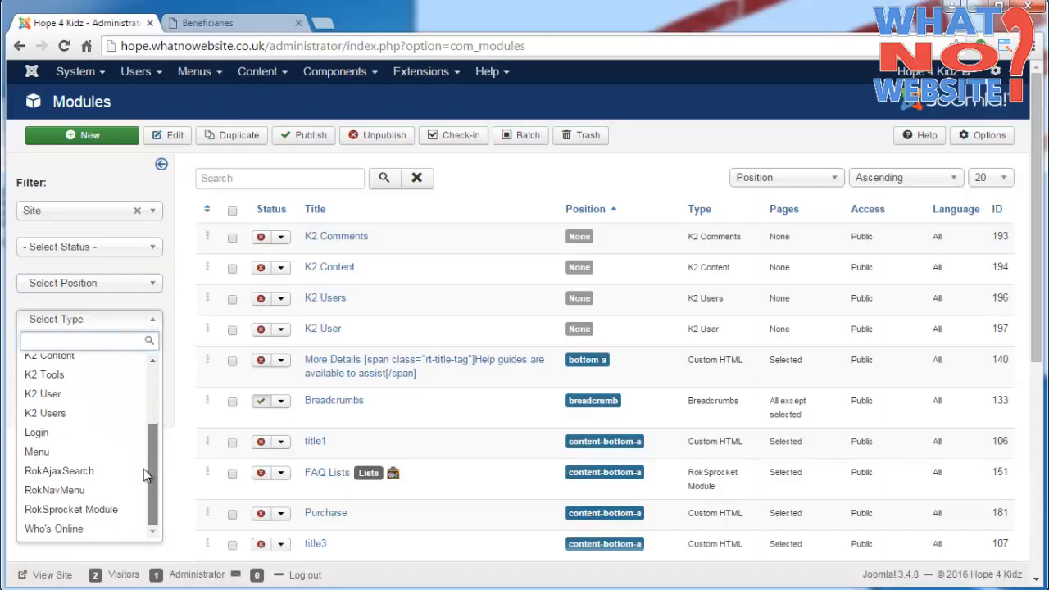
pyautogui.click(115, 512)
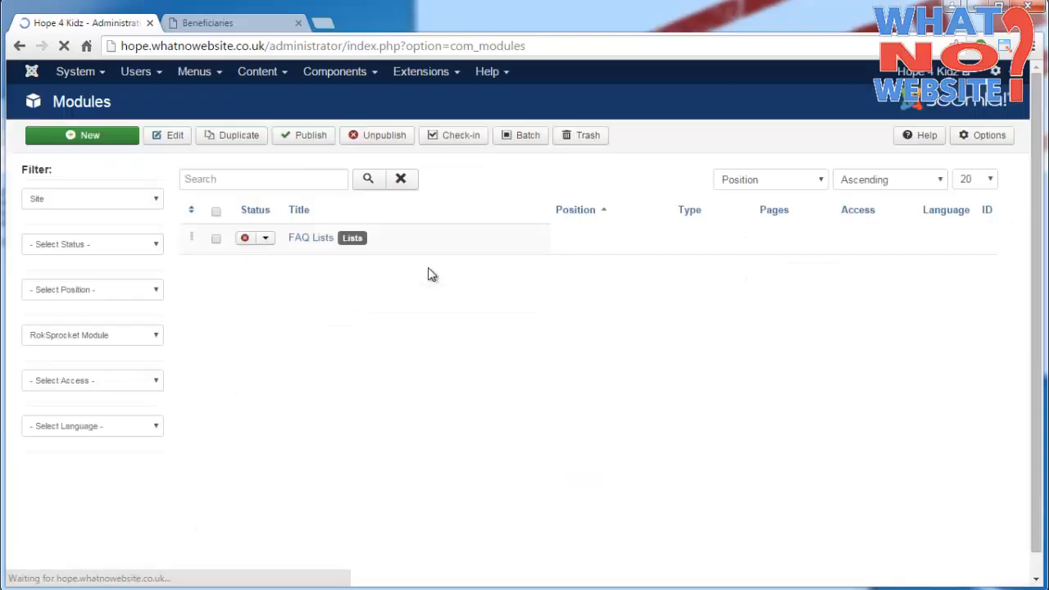
pyautogui.scroll(-3, 516, 287)
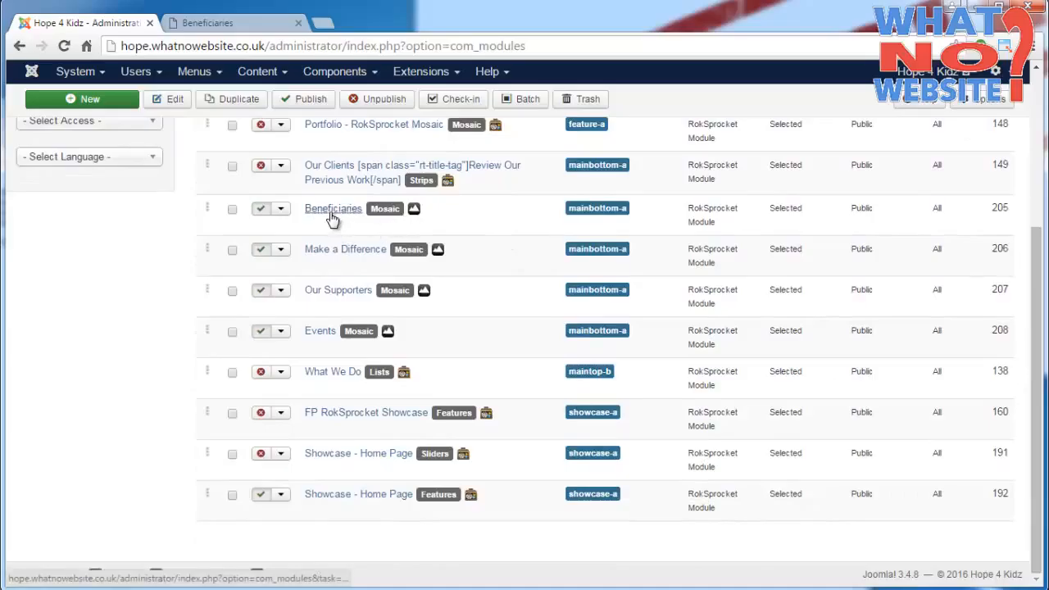
pyautogui.click(332, 215)
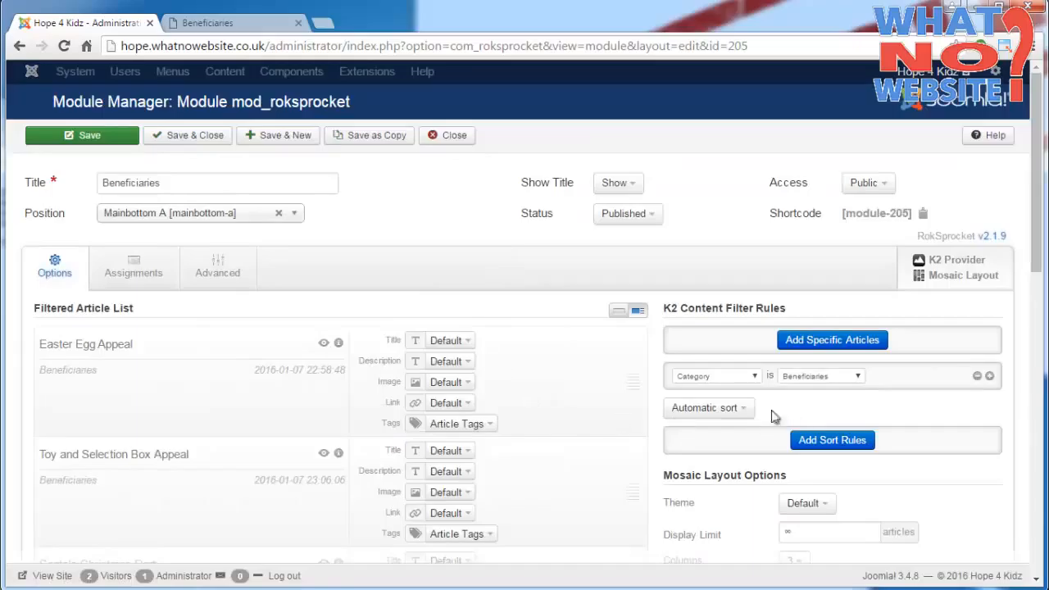
# - Try manual sort for the Beneficiaries module's articles and switch back to automatic sort
pyautogui.click(742, 416)
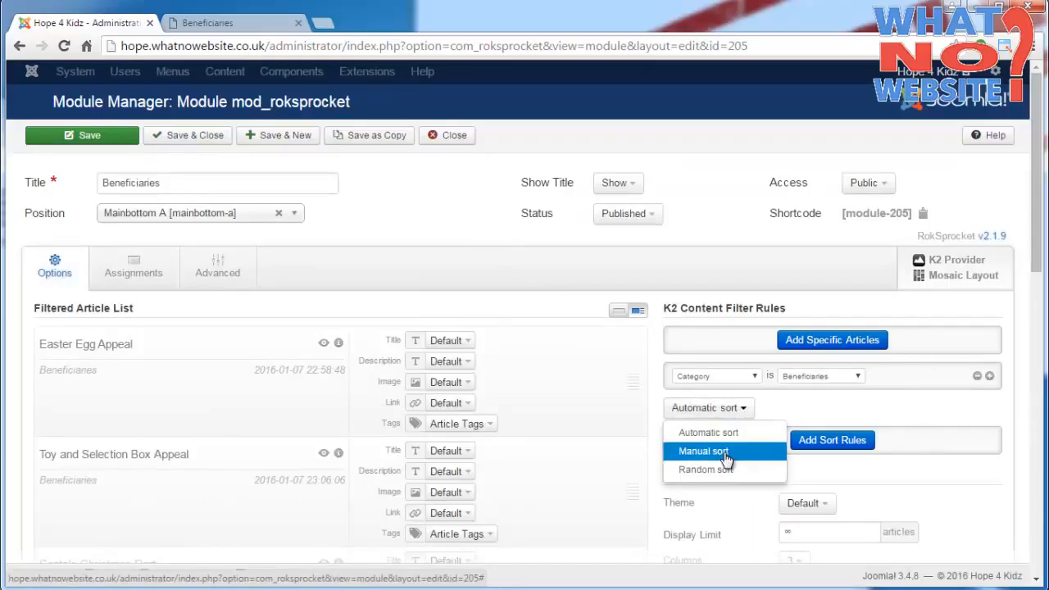
pyautogui.click(725, 456)
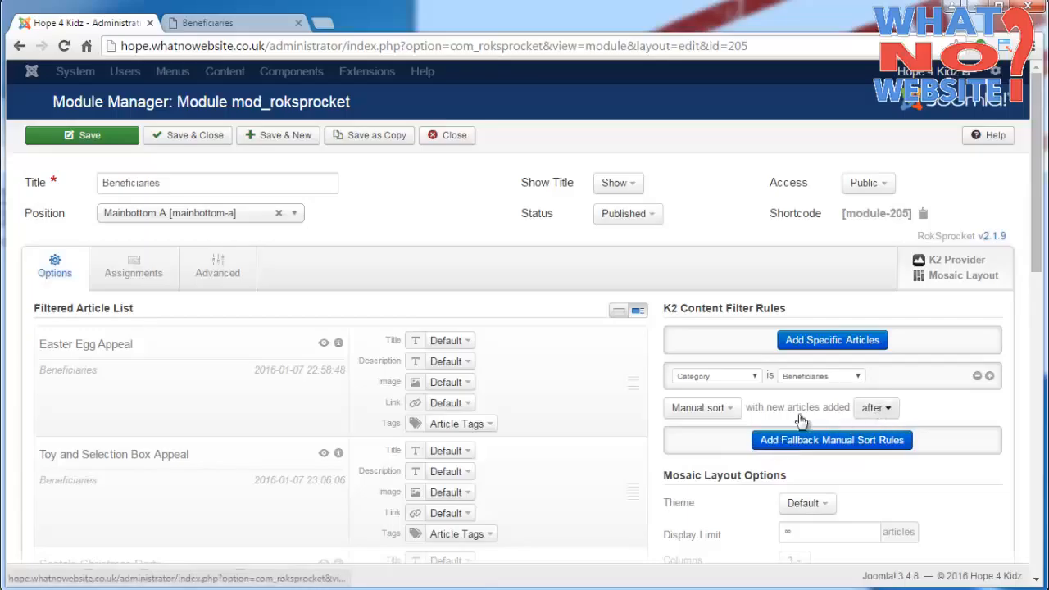
pyautogui.click(729, 410)
pyautogui.click(712, 438)
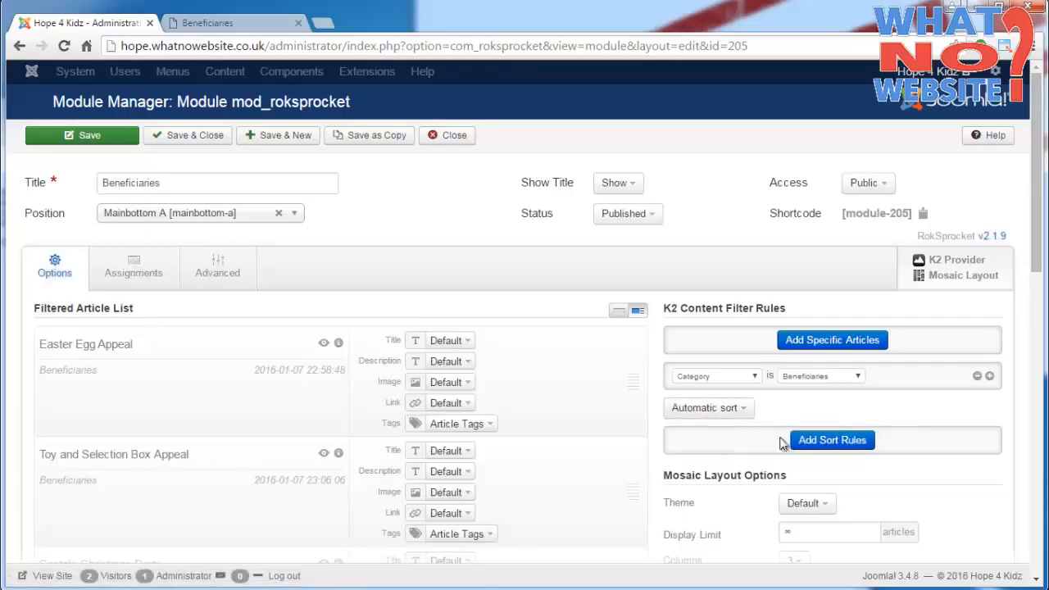
# - Add a sort rule to the Beneficiaries module by Created Date in descending order and save the module
pyautogui.click(824, 440)
pyautogui.click(736, 444)
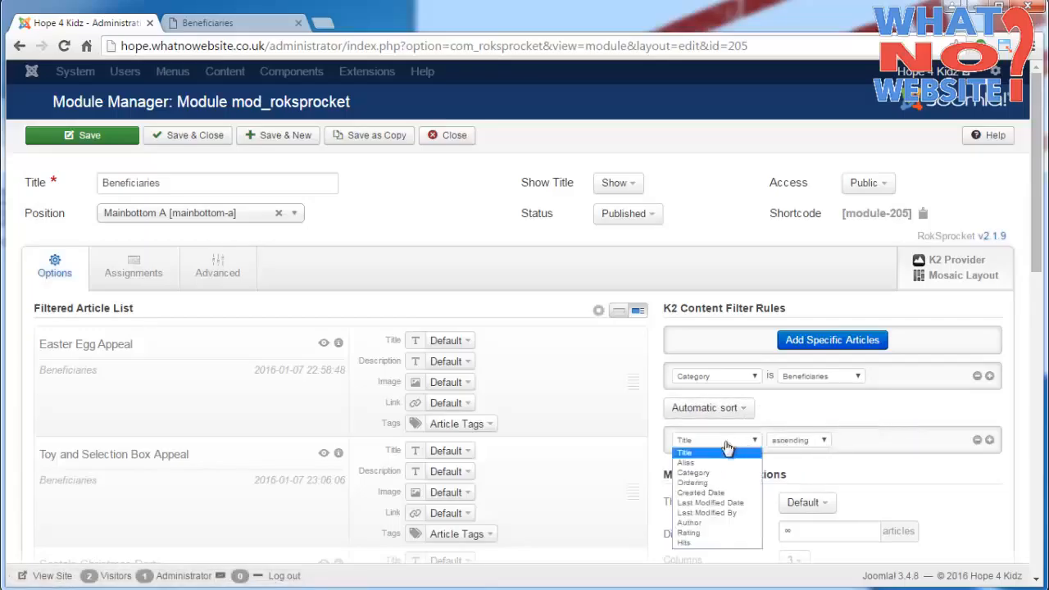
pyautogui.click(732, 495)
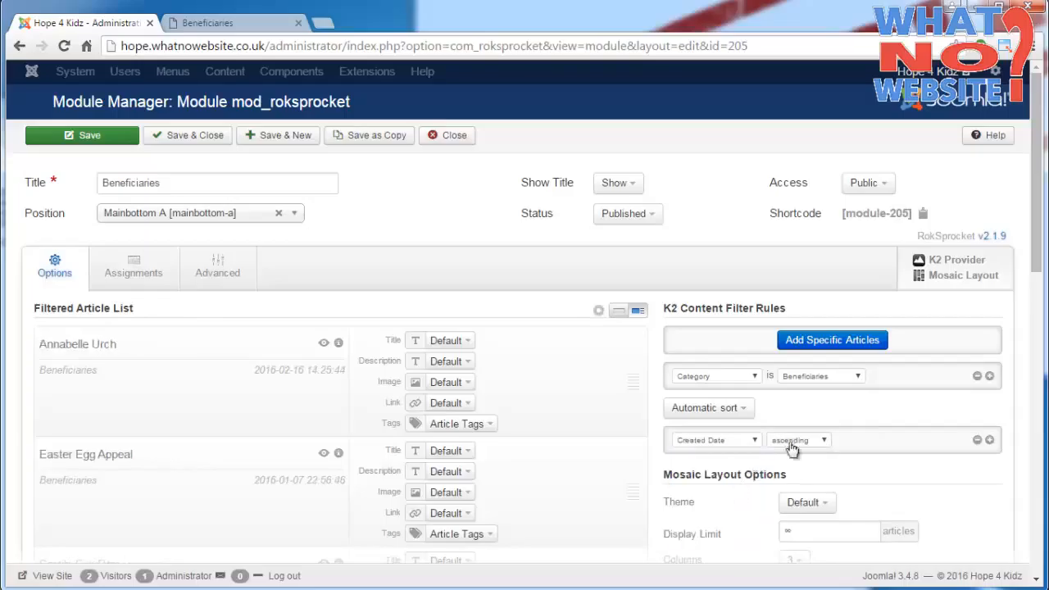
pyautogui.click(817, 447)
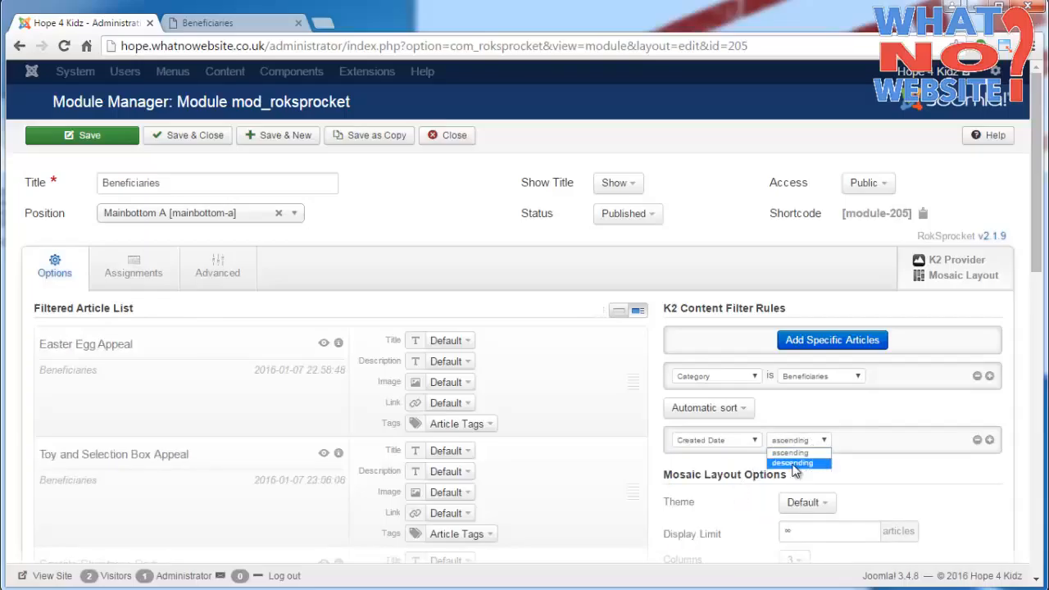
pyautogui.click(794, 464)
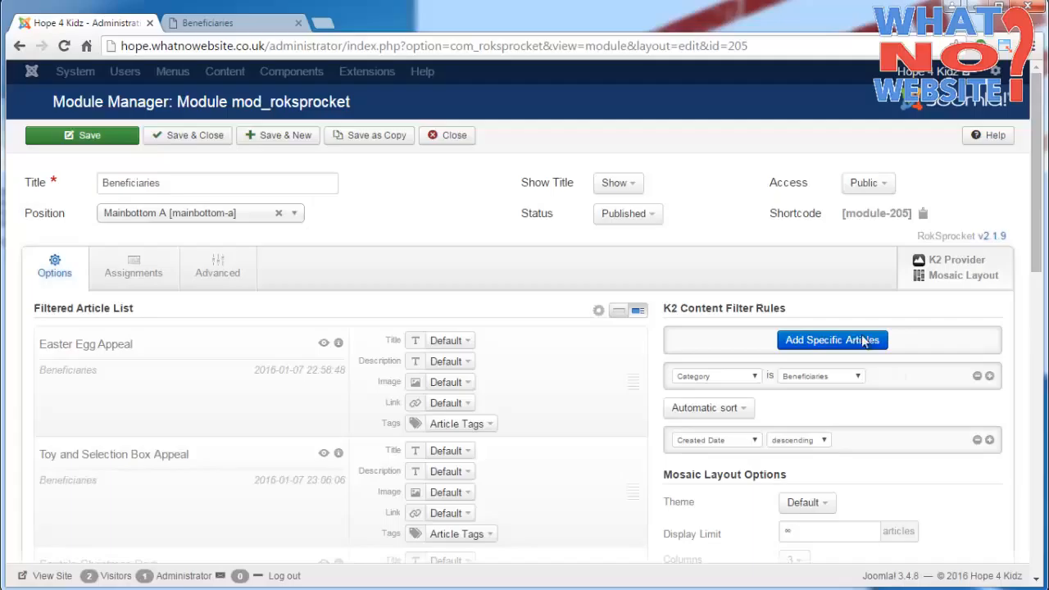
pyautogui.click(123, 137)
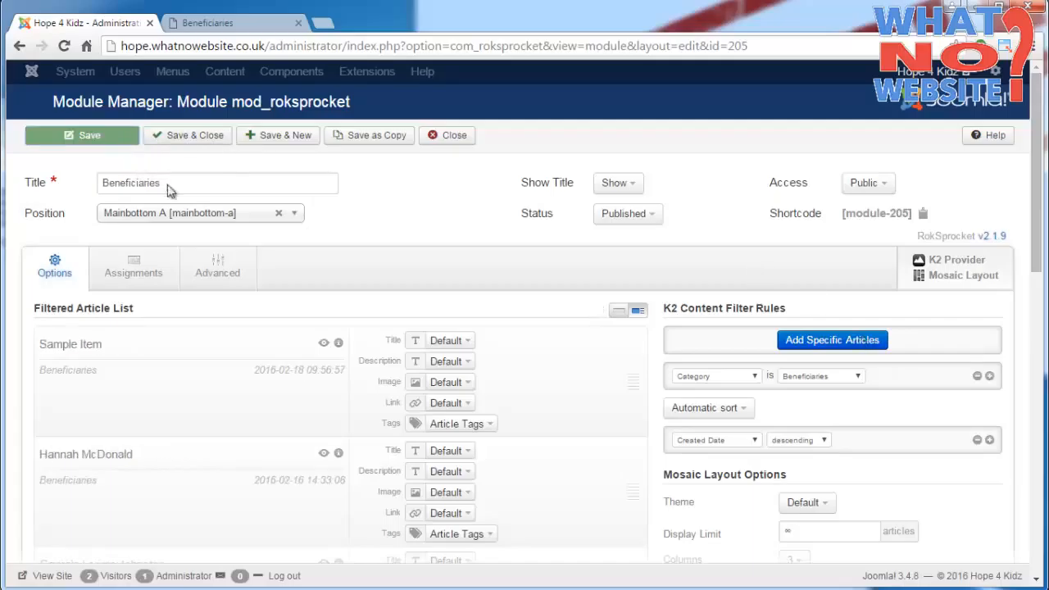
# - Reload the public Beneficiaries page and check the order of its entries
pyautogui.click(240, 24)
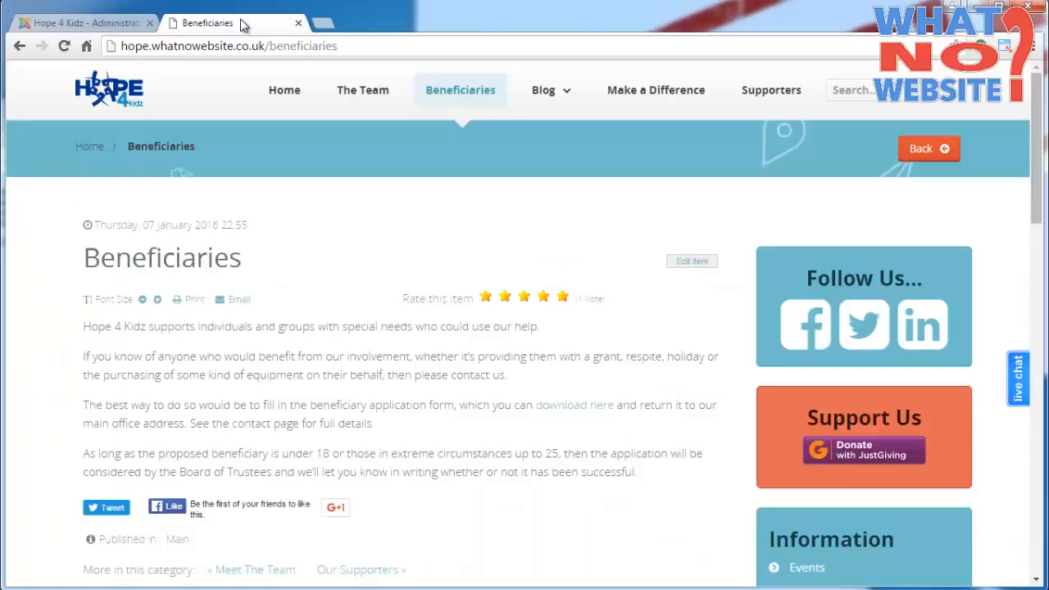
pyautogui.click(65, 47)
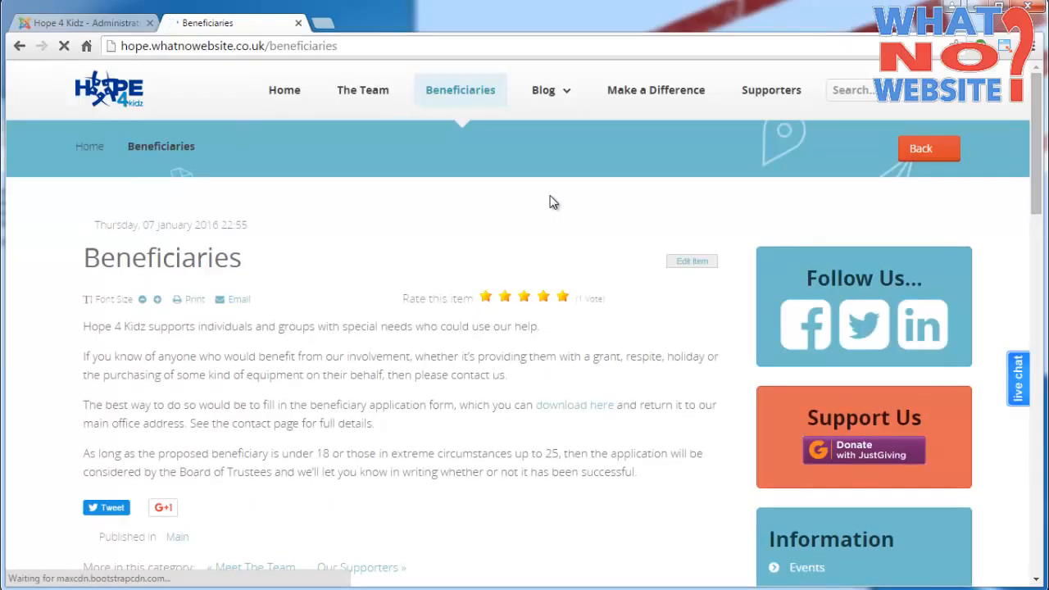
pyautogui.scroll(-2, 551, 202)
pyautogui.scroll(-5, 551, 202)
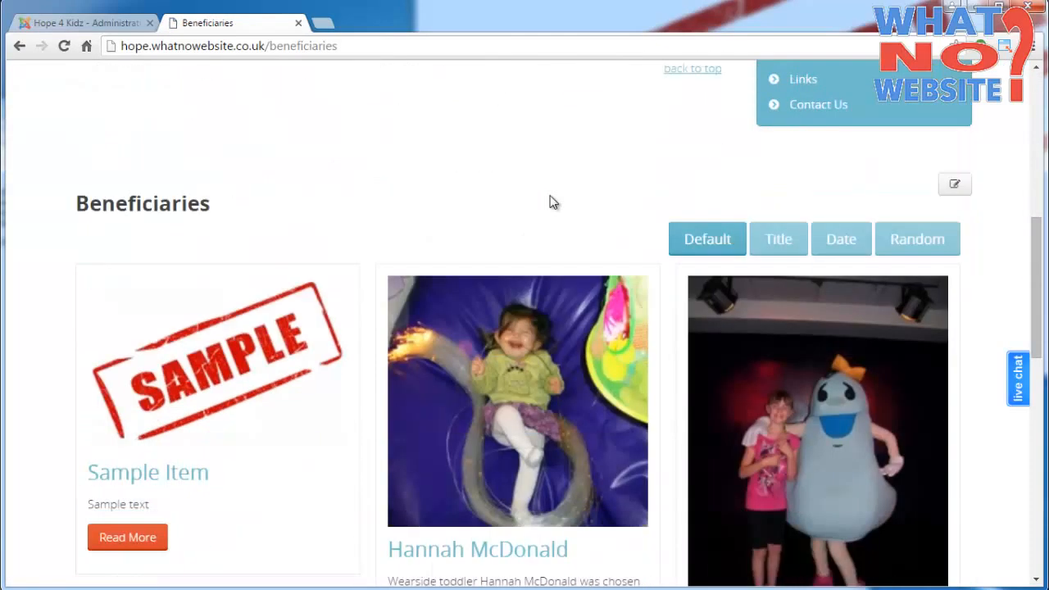
# - Save and close the Beneficiaries module in the administration, and open the K2 items list
pyautogui.click(95, 28)
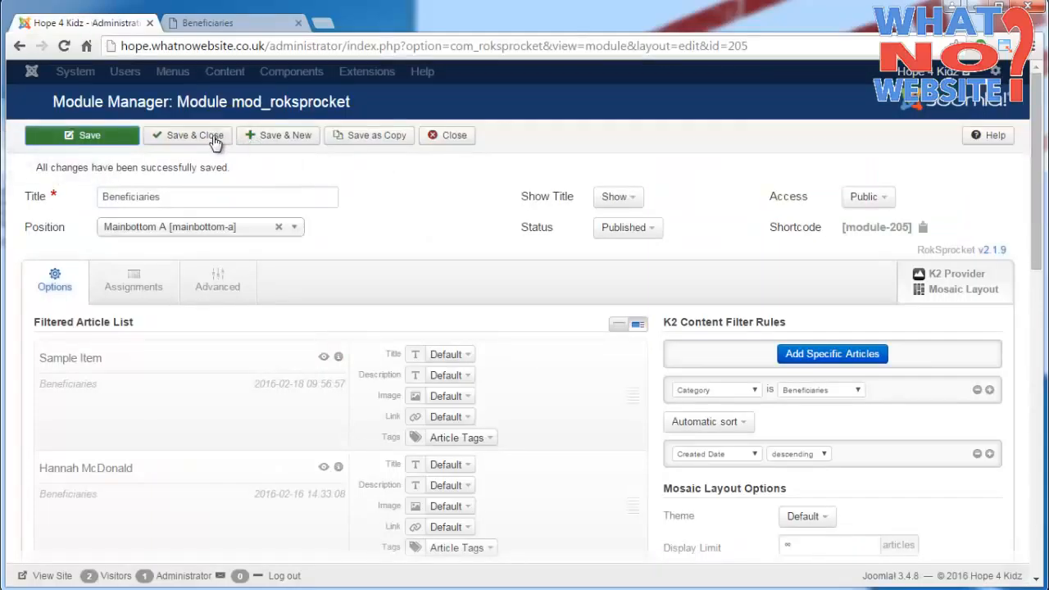
pyautogui.click(188, 135)
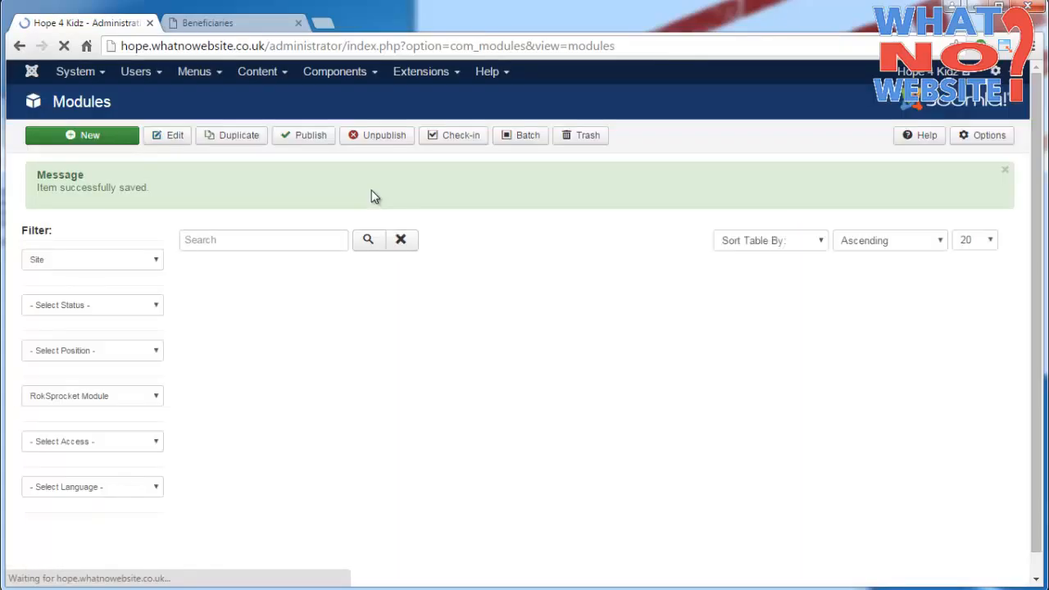
pyautogui.click(326, 74)
pyautogui.moveTo(364, 194)
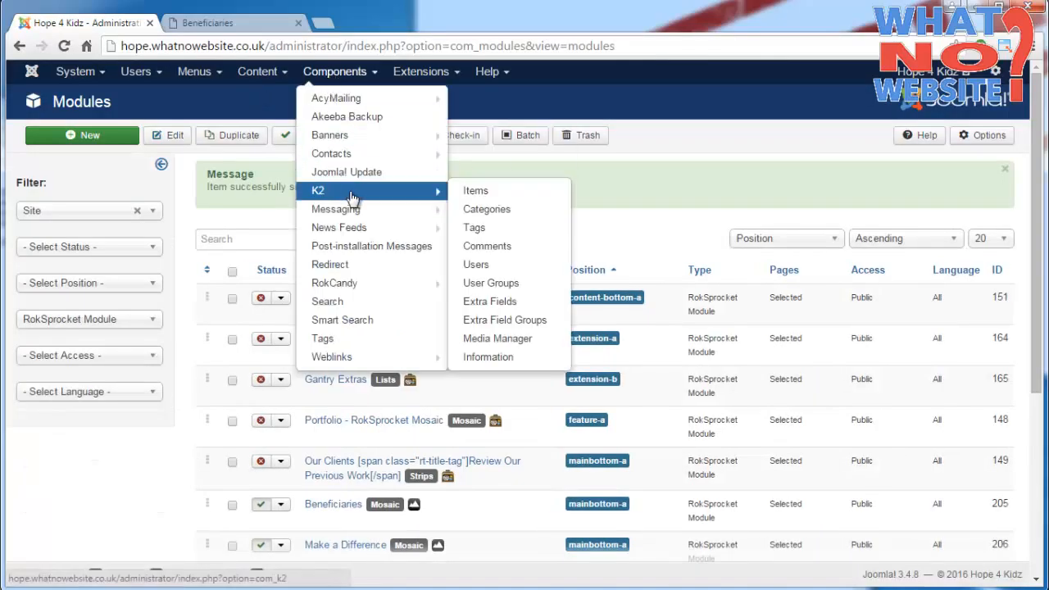
pyautogui.click(477, 190)
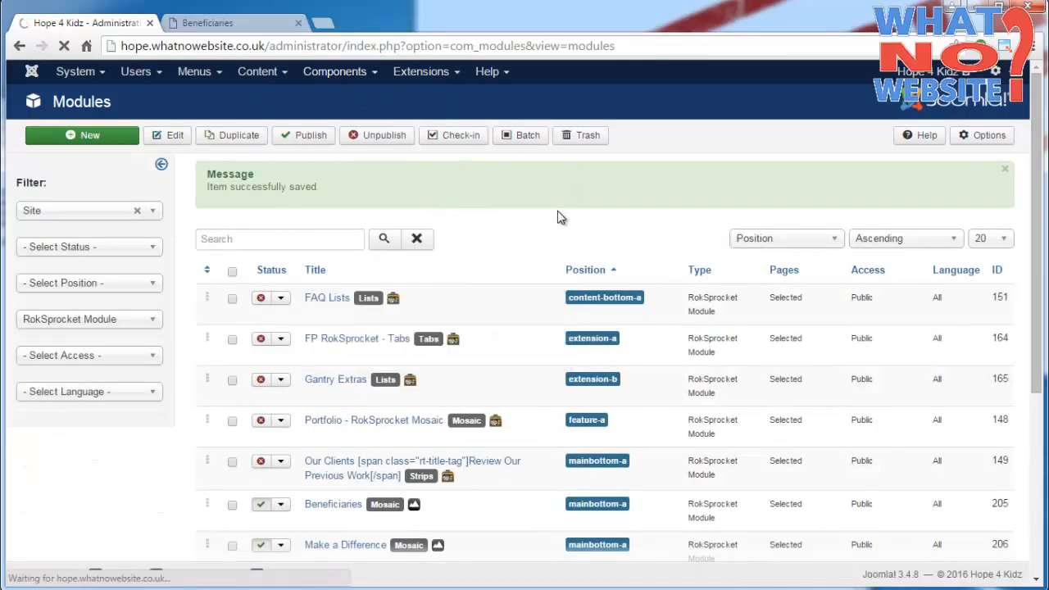
# - Filter the K2 items to the Beneficiaries category and review the order of the listed items
pyautogui.click(889, 180)
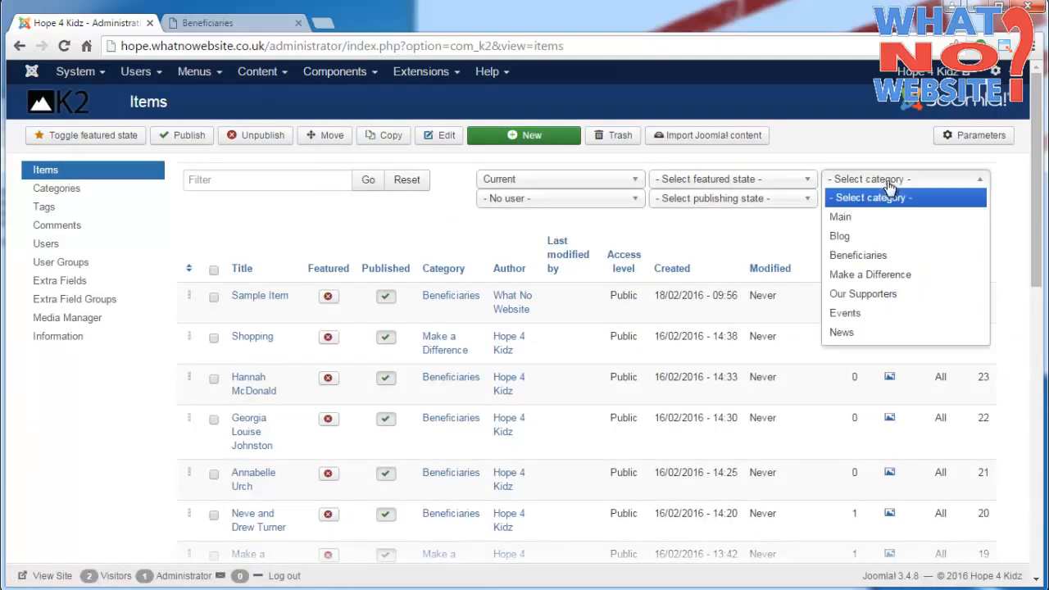
pyautogui.click(870, 258)
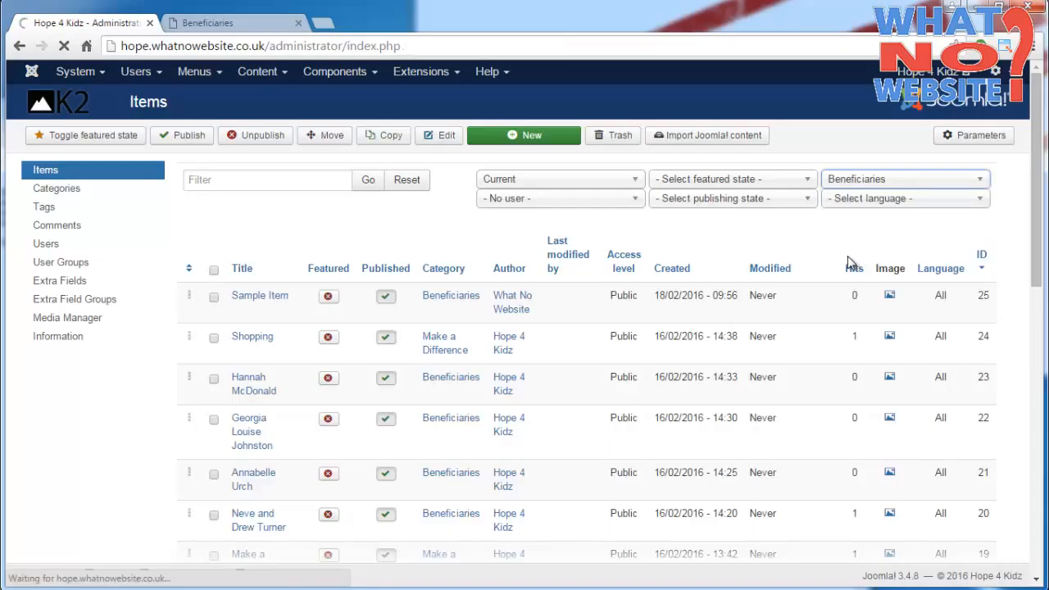
pyautogui.scroll(-1, 449, 254)
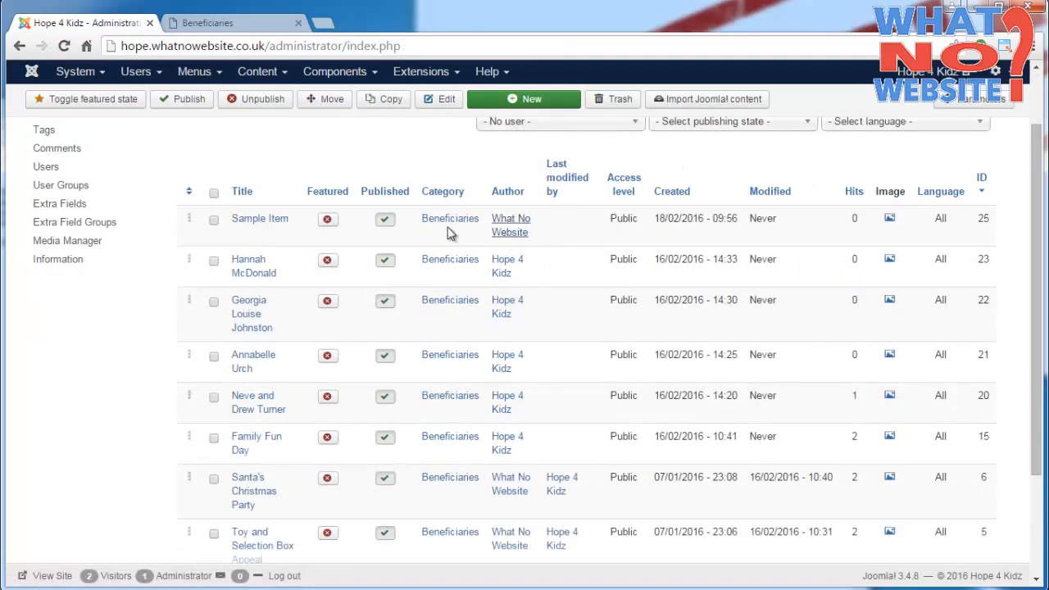
pyautogui.scroll(-2, 422, 238)
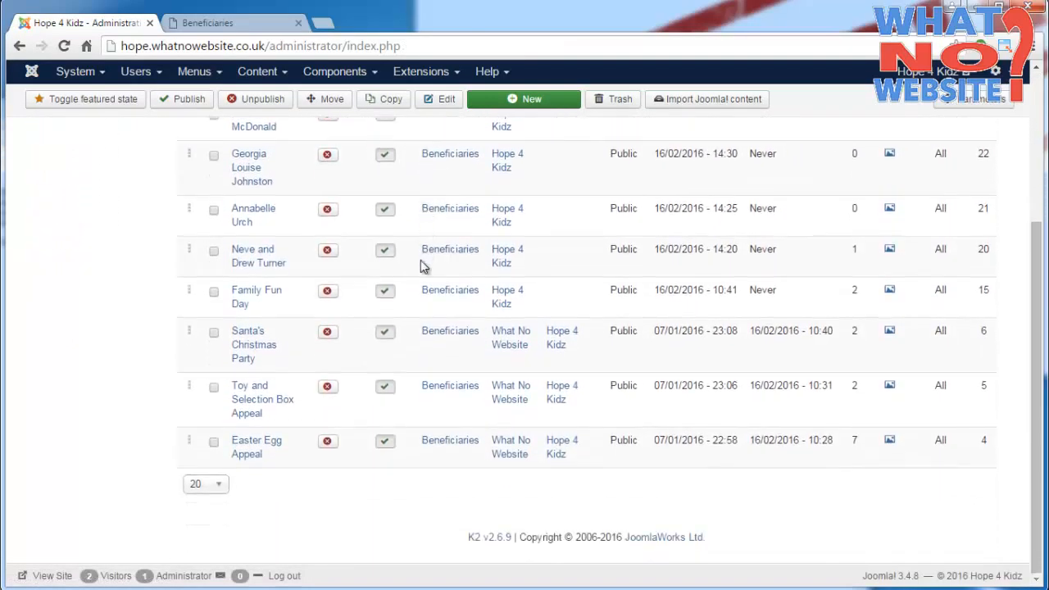
pyautogui.scroll(1, 420, 264)
pyautogui.scroll(1, 455, 294)
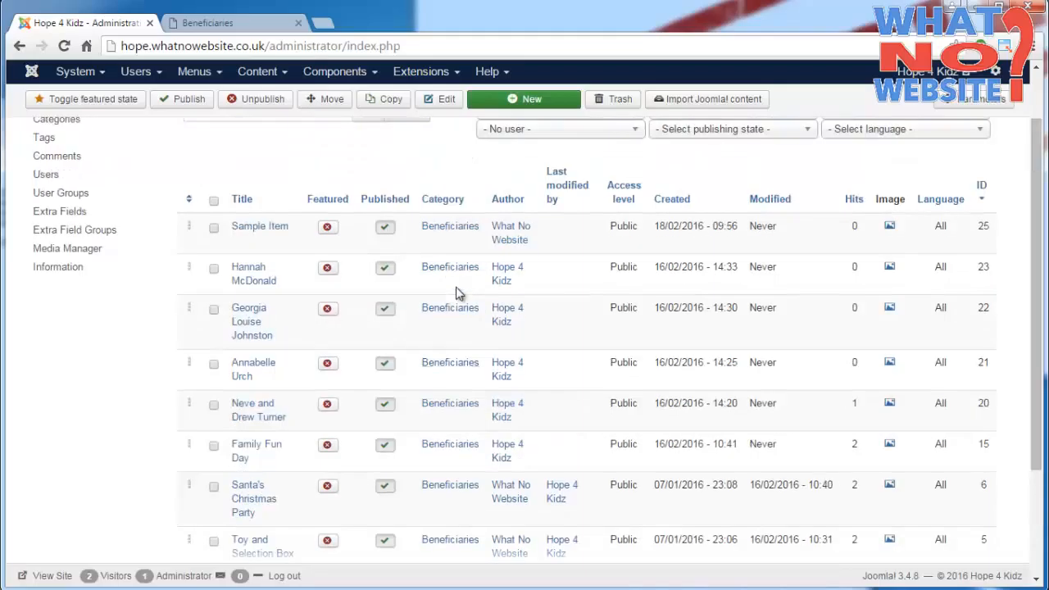
# - Load more entries on the public Beneficiaries page and compare their order with the K2 items list
pyautogui.click(244, 22)
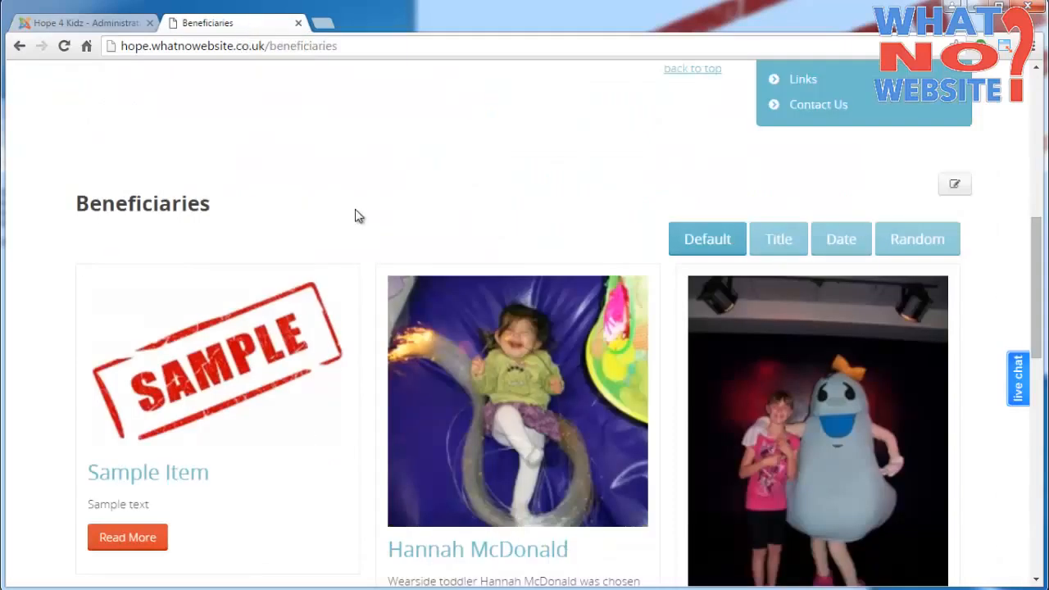
pyautogui.scroll(-8, 357, 212)
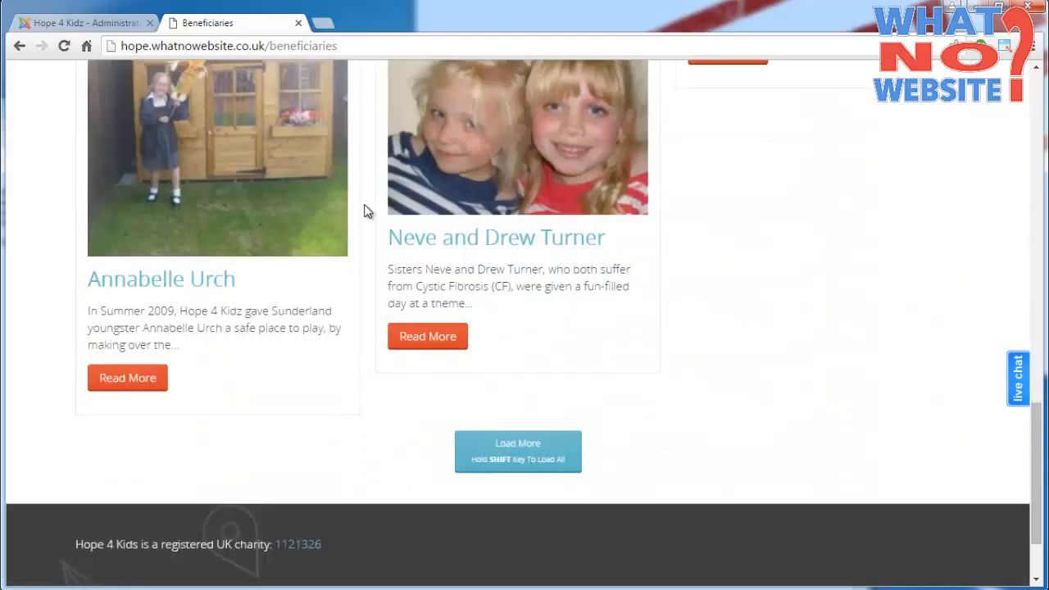
pyautogui.scroll(-1, 366, 212)
pyautogui.click(516, 380)
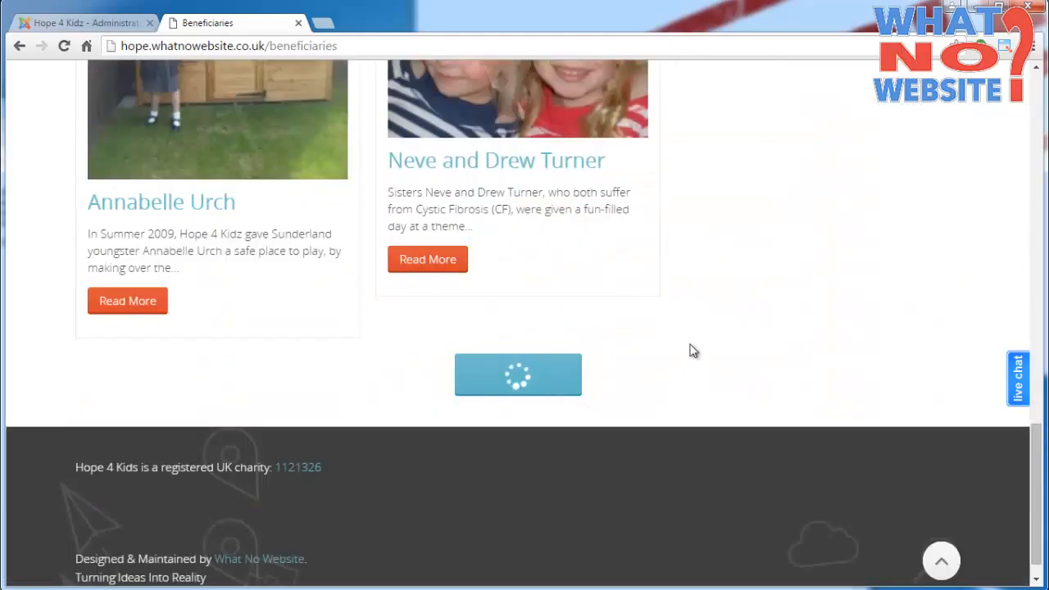
pyautogui.scroll(-2, 697, 321)
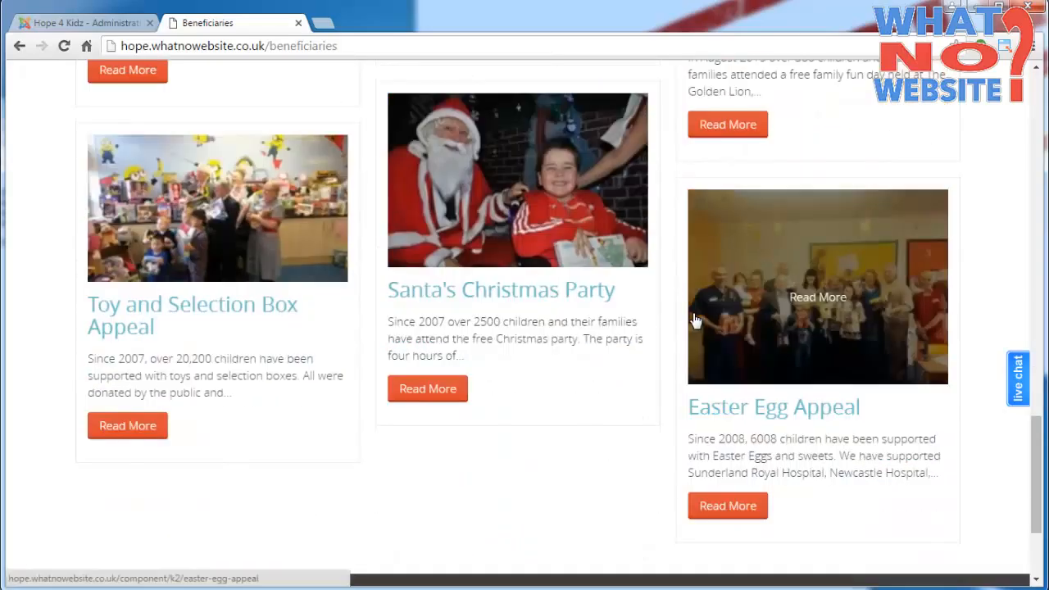
pyautogui.scroll(11, 686, 326)
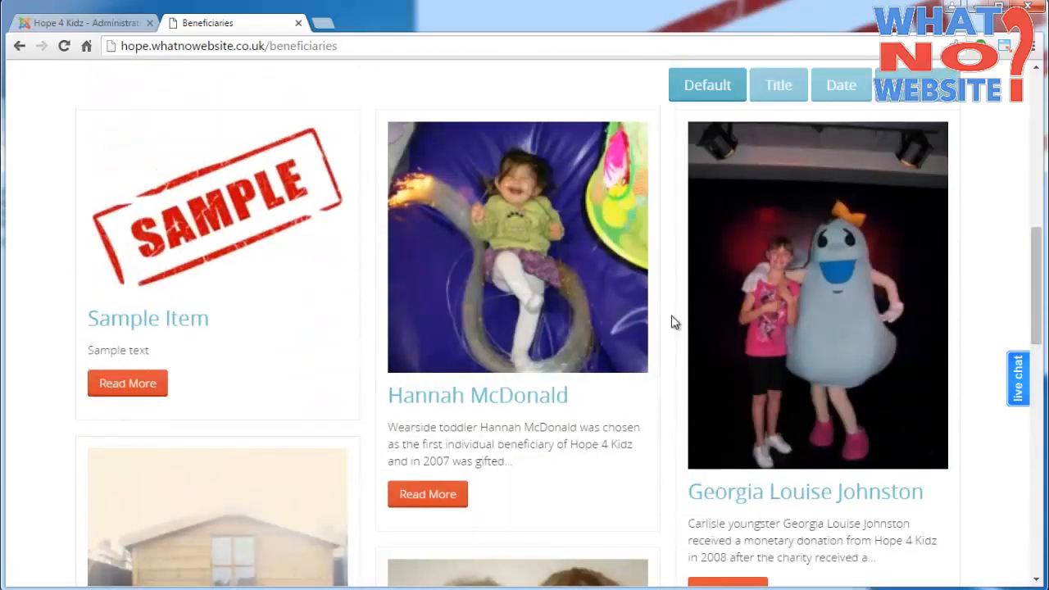
# - Open the Sample Item for editing in the administration and clear its title alias
pyautogui.click(88, 23)
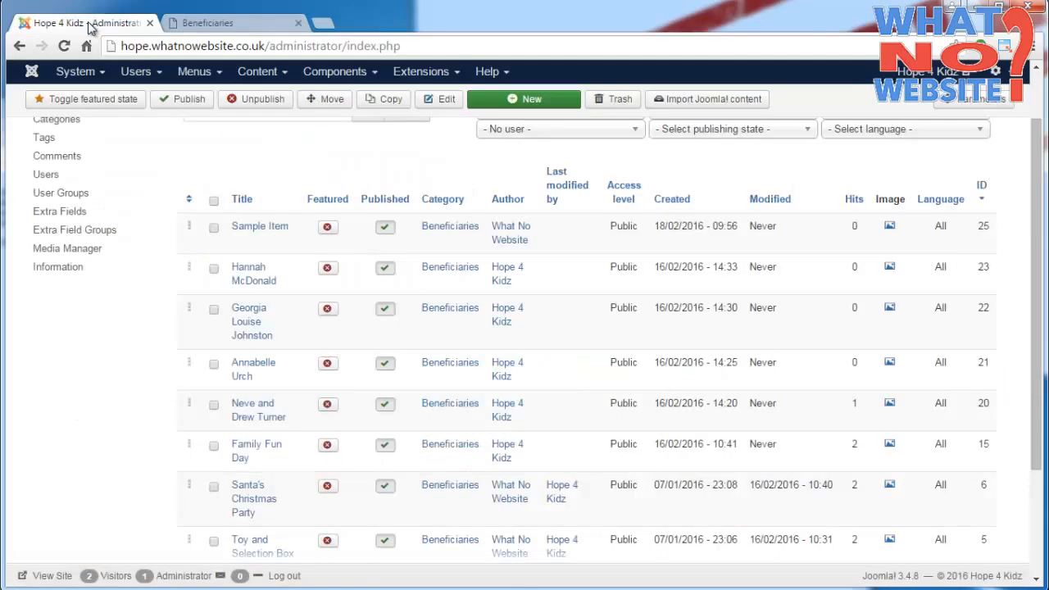
pyautogui.click(258, 227)
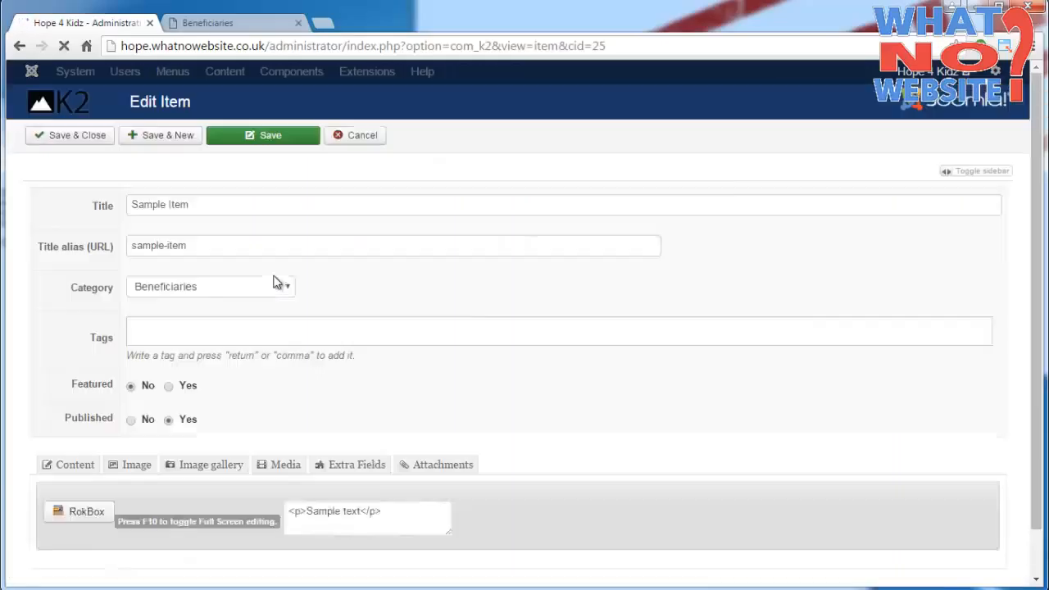
pyautogui.press('Tab')
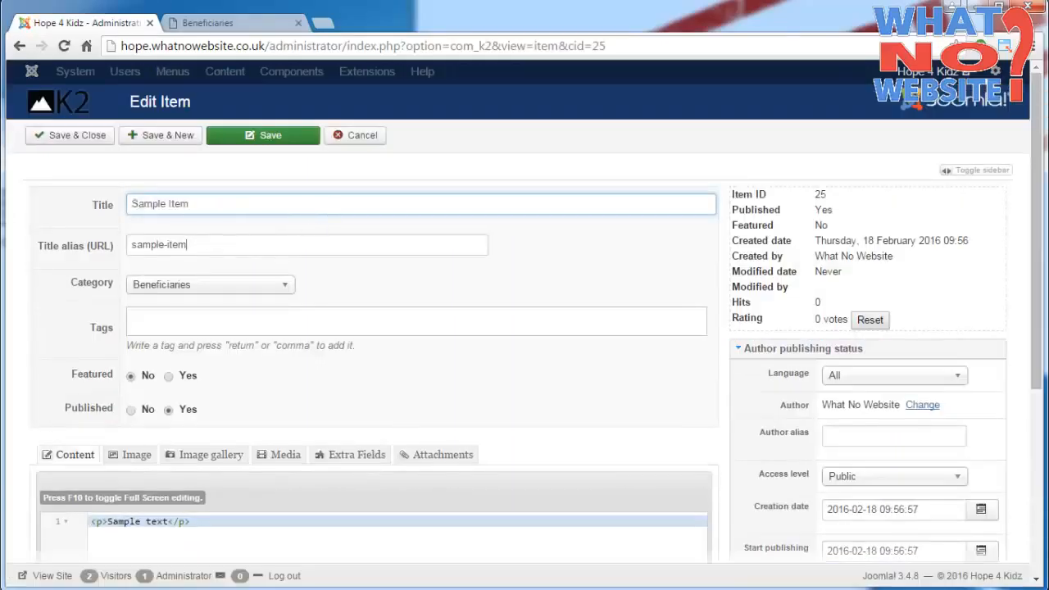
pyautogui.press('BackSpace')
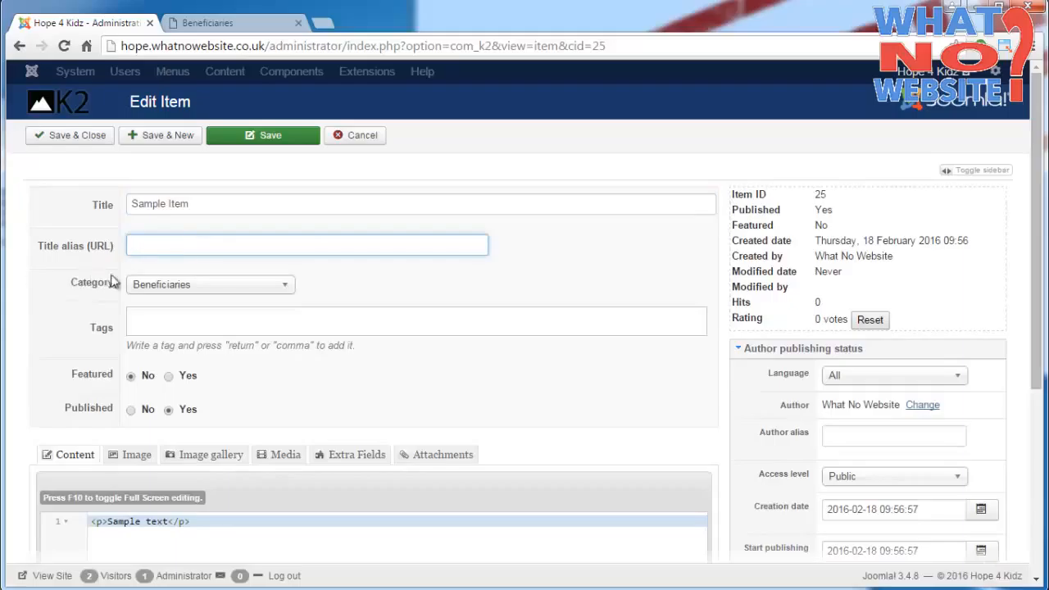
pyautogui.scroll(-1, 361, 290)
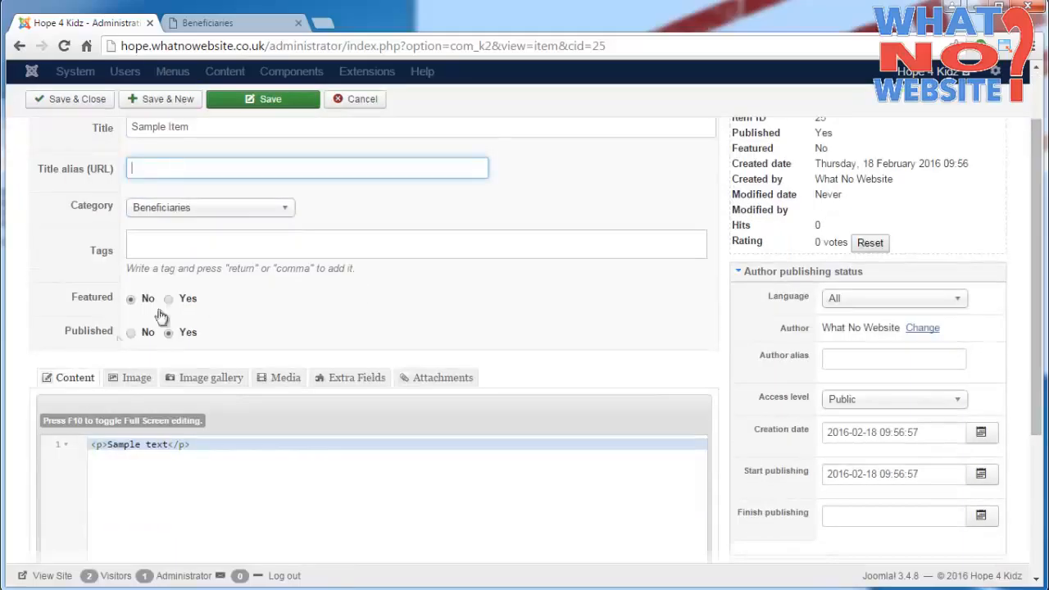
pyautogui.click(123, 379)
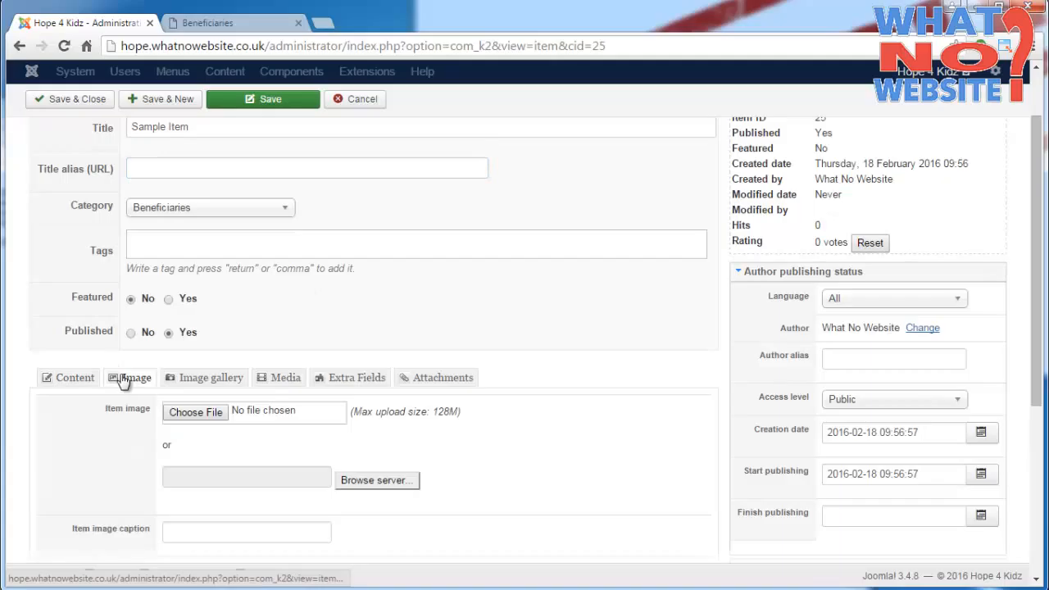
pyautogui.click(212, 412)
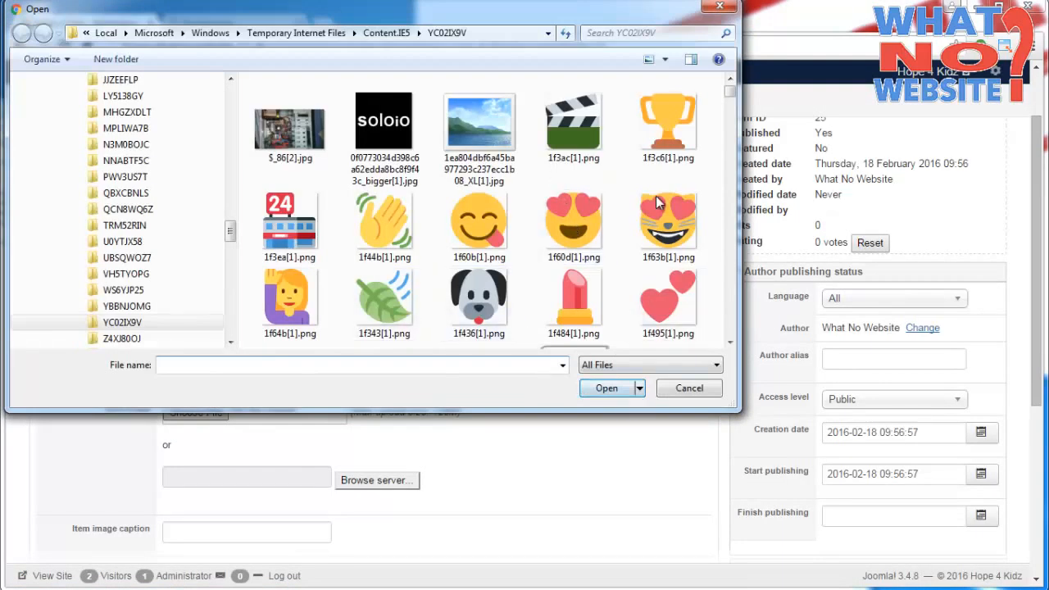
pyautogui.click(705, 388)
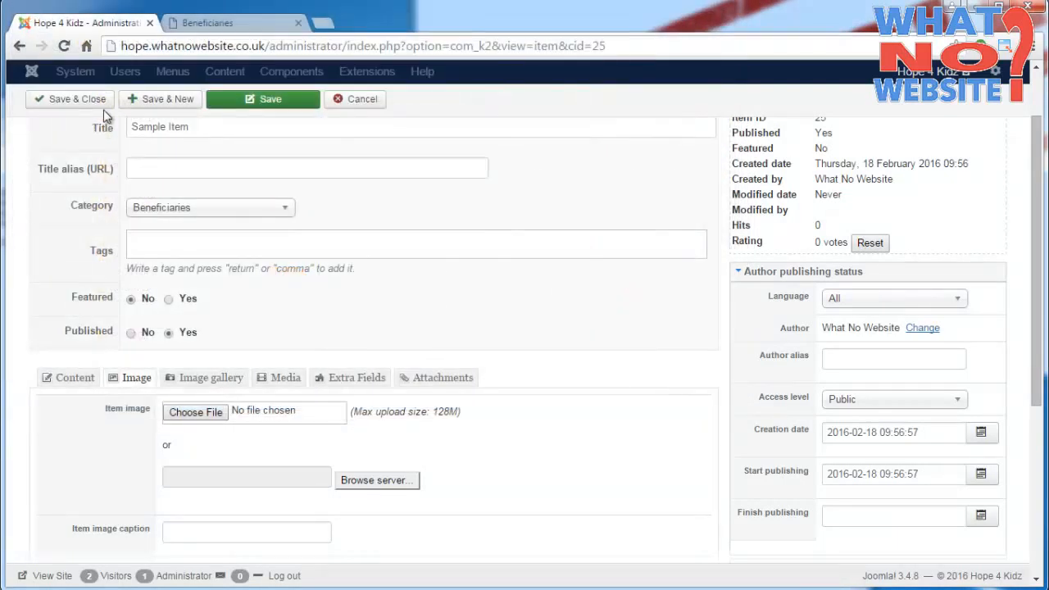
# - Save and close the Sample Item, and reload the public Beneficiaries page
pyautogui.click(88, 105)
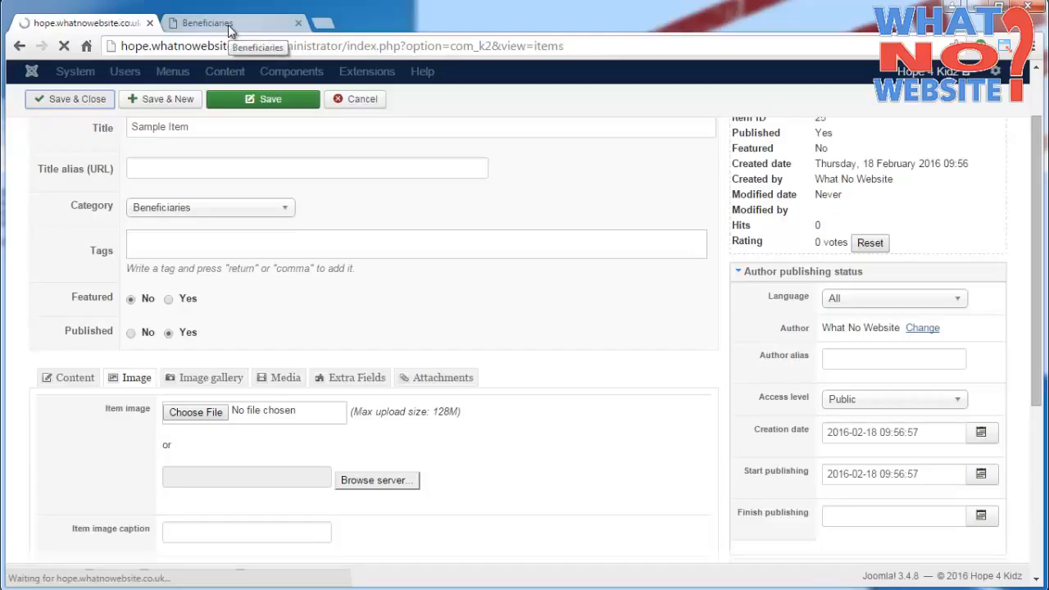
pyautogui.click(230, 25)
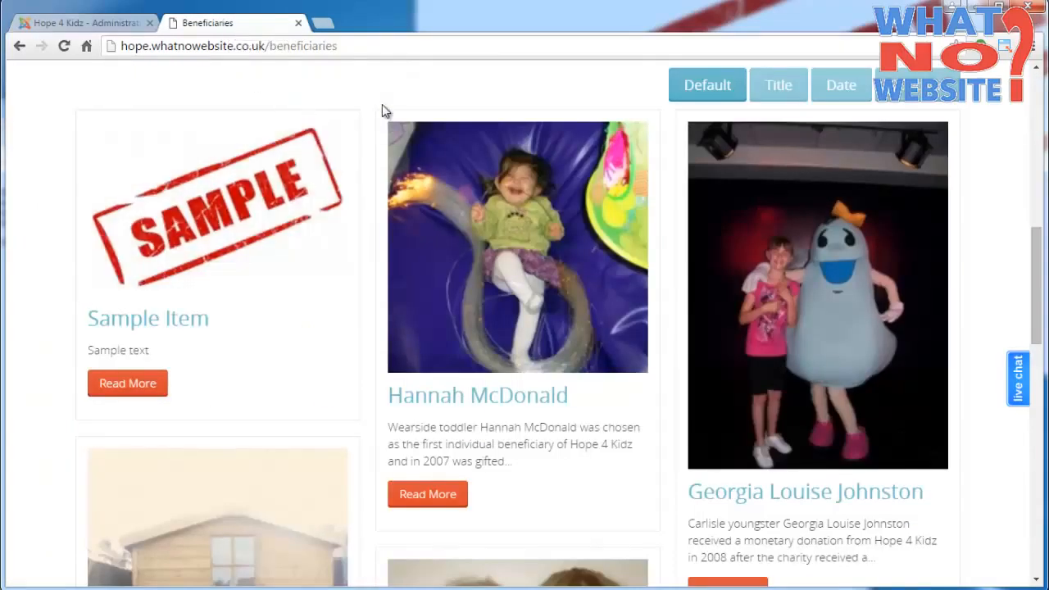
pyautogui.click(65, 47)
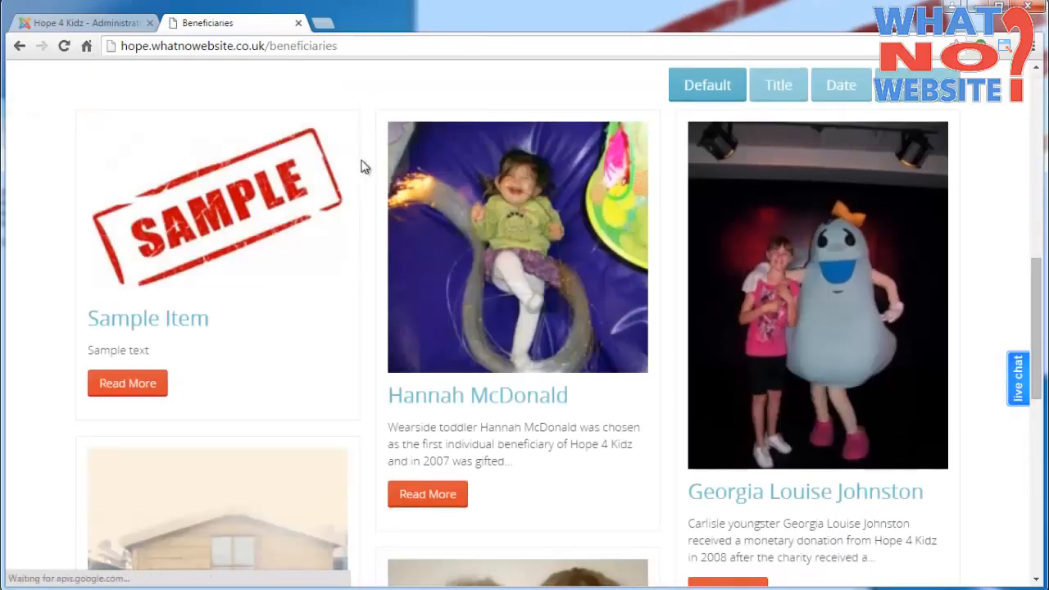
# - Unpublish the Sample Item in the administration and reload the public Beneficiaries page to check it
pyautogui.click(82, 22)
pyautogui.click(205, 22)
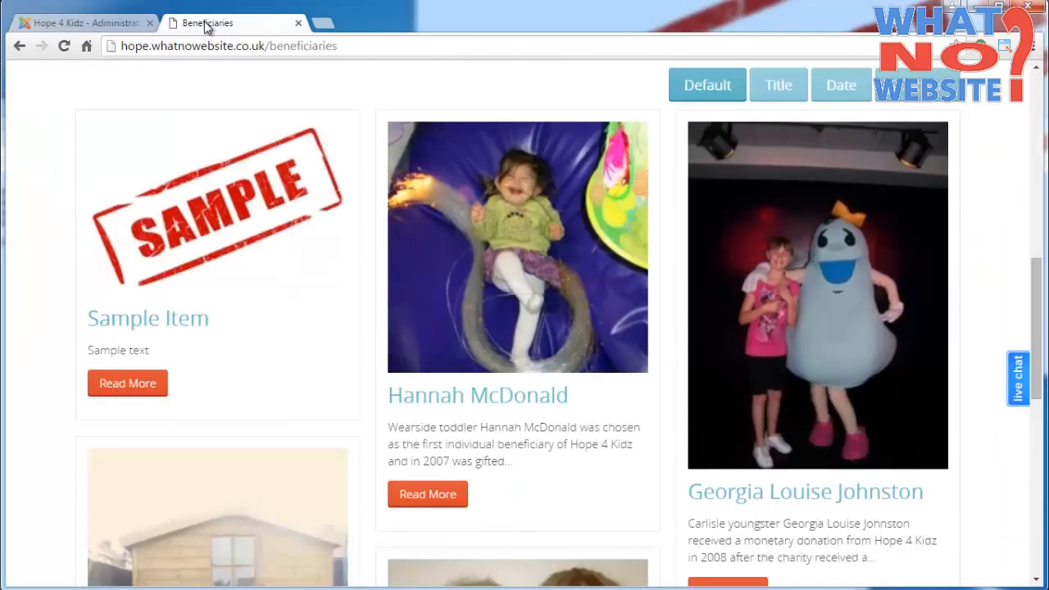
pyautogui.click(64, 50)
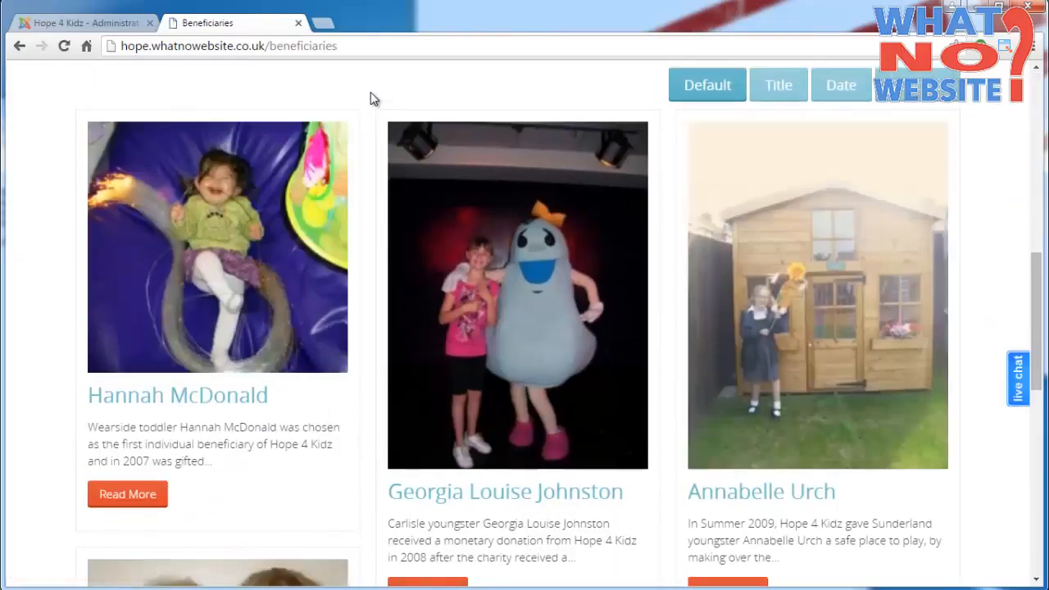
# - Open the Sample Item in the administration again, review its publishing date fields, and set Published to Yes
pyautogui.click(86, 24)
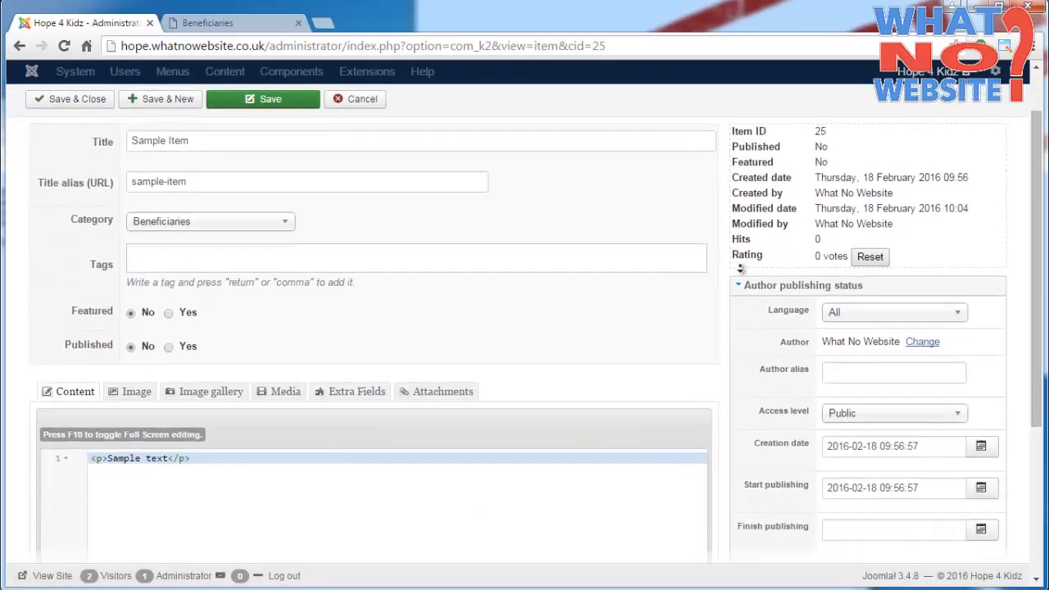
pyautogui.scroll(-3, 780, 267)
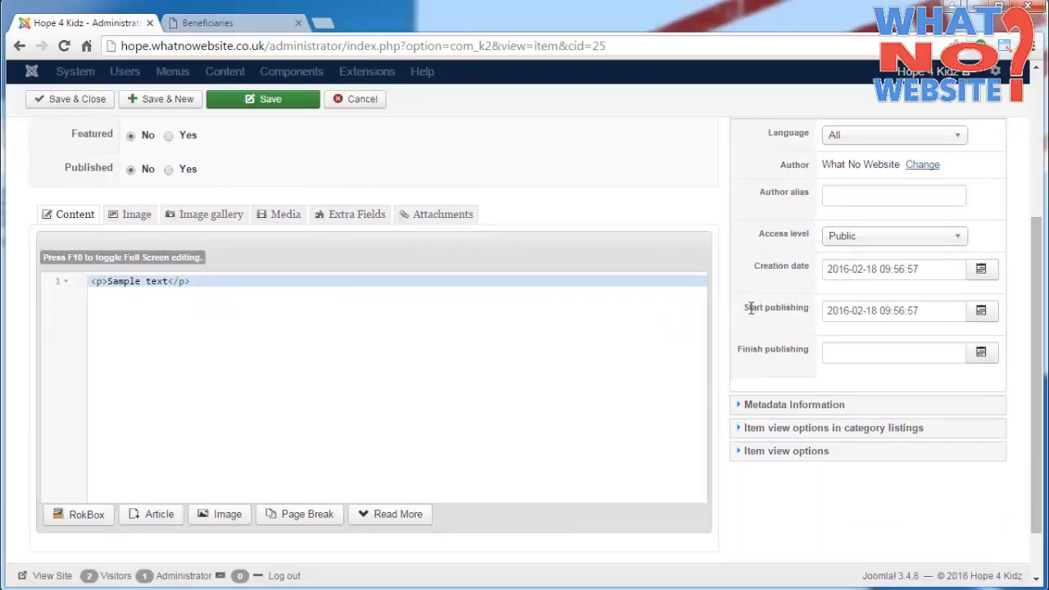
pyautogui.tripleClick(793, 308)
pyautogui.moveTo(738, 349); pyautogui.dragTo(804, 349)
pyautogui.click(189, 172)
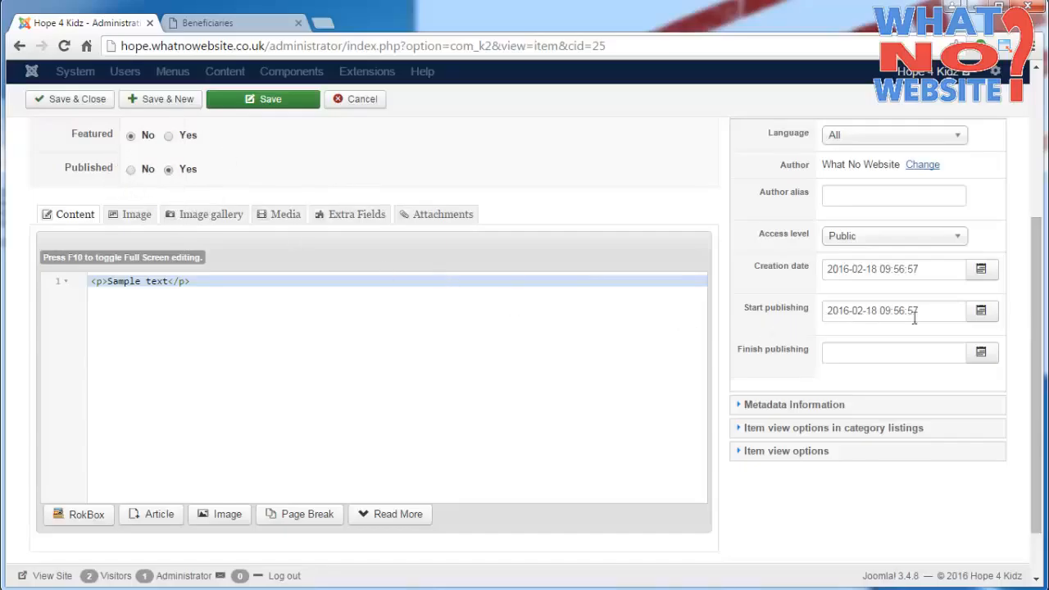
pyautogui.click(981, 312)
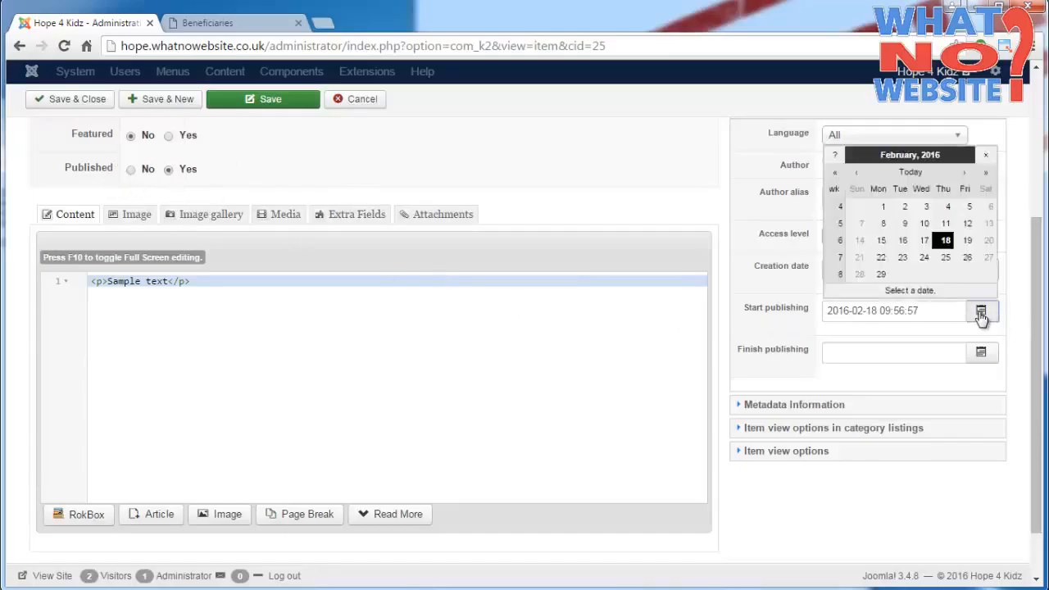
pyautogui.click(966, 174)
pyautogui.click(902, 206)
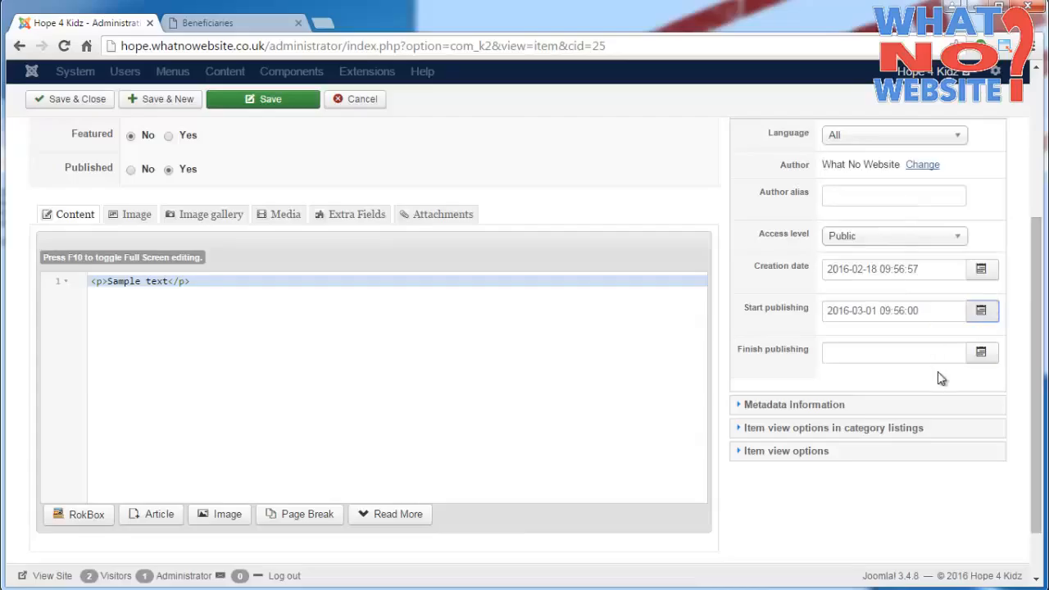
pyautogui.doubleClick(902, 312)
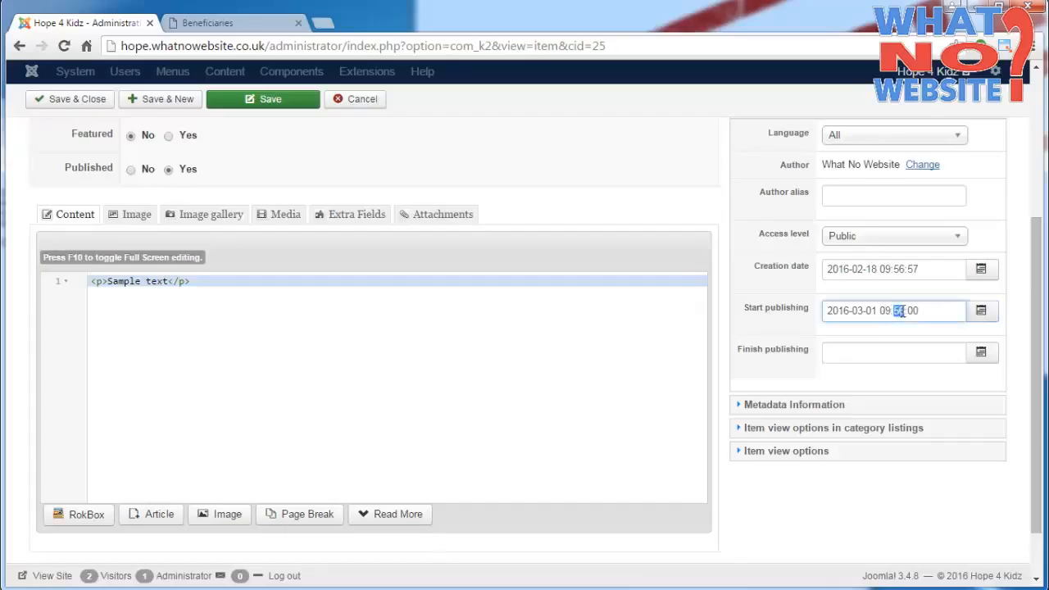
pyautogui.click(910, 361)
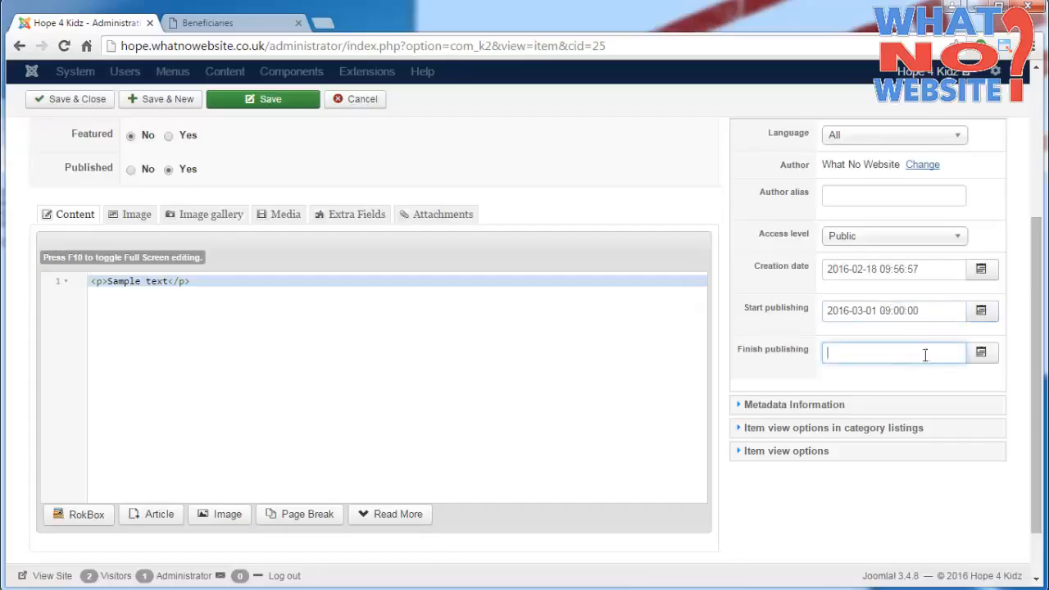
pyautogui.click(982, 354)
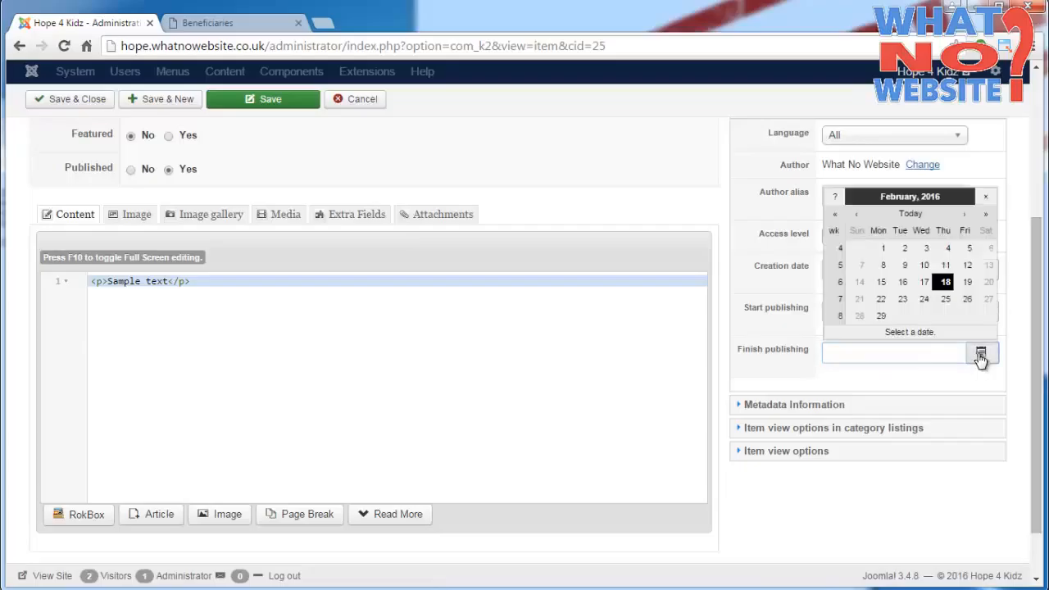
pyautogui.click(968, 215)
pyautogui.click(947, 312)
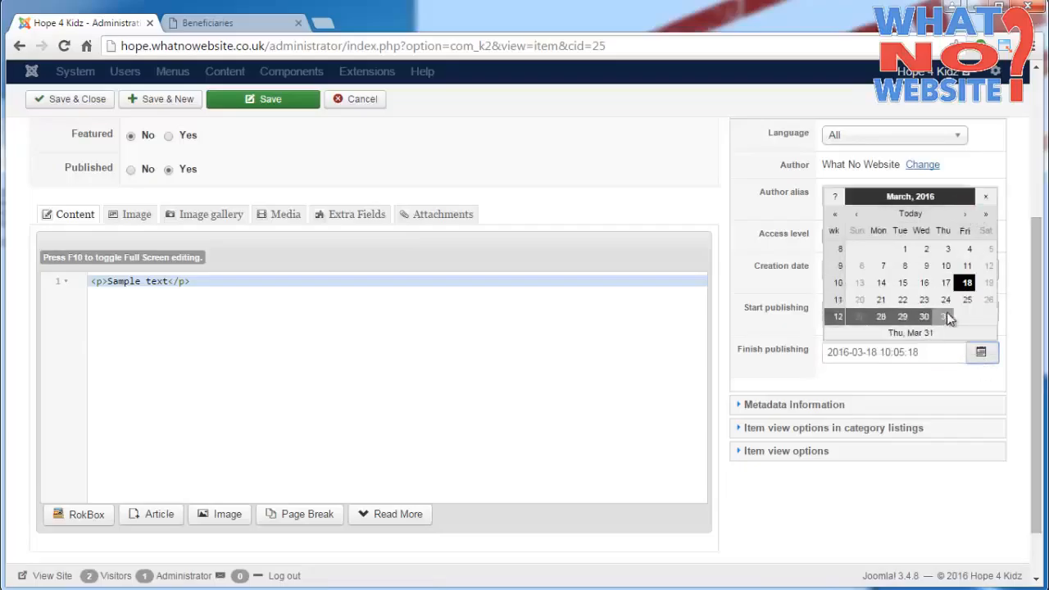
pyautogui.doubleClick(887, 354)
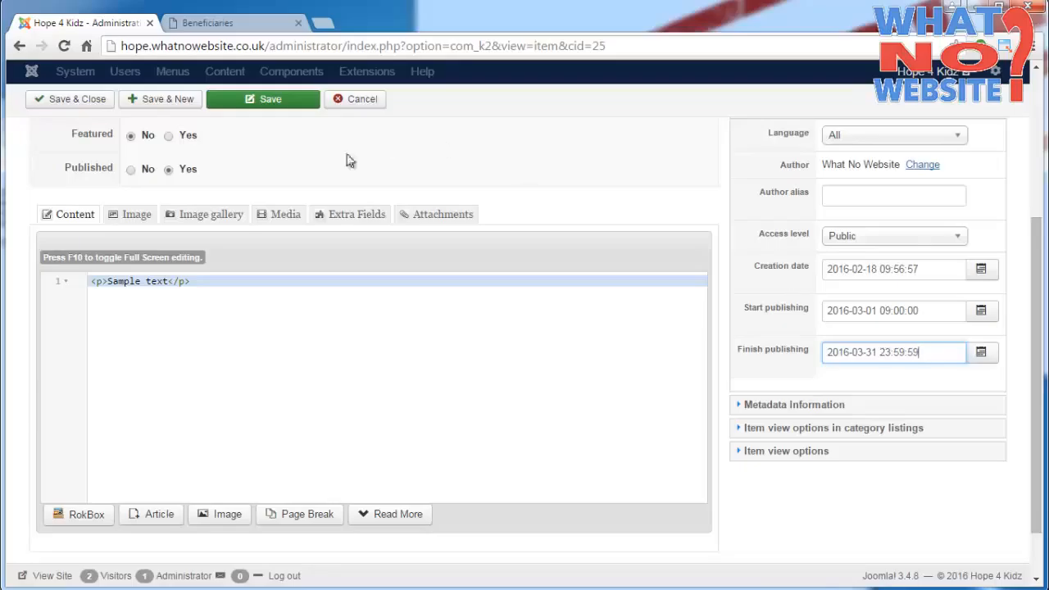
pyautogui.scroll(1, 305, 179)
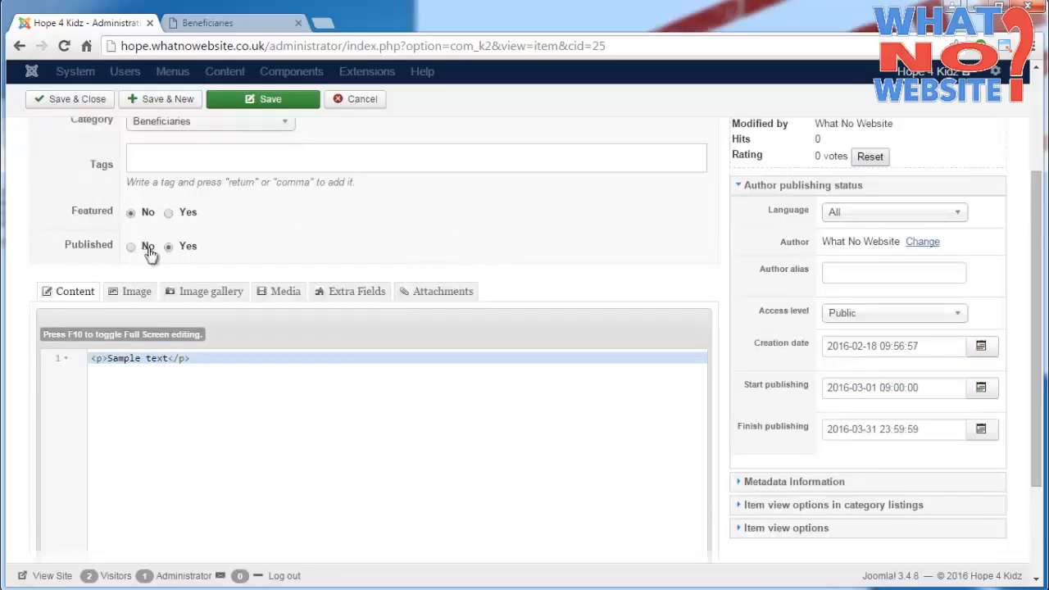
pyautogui.click(93, 105)
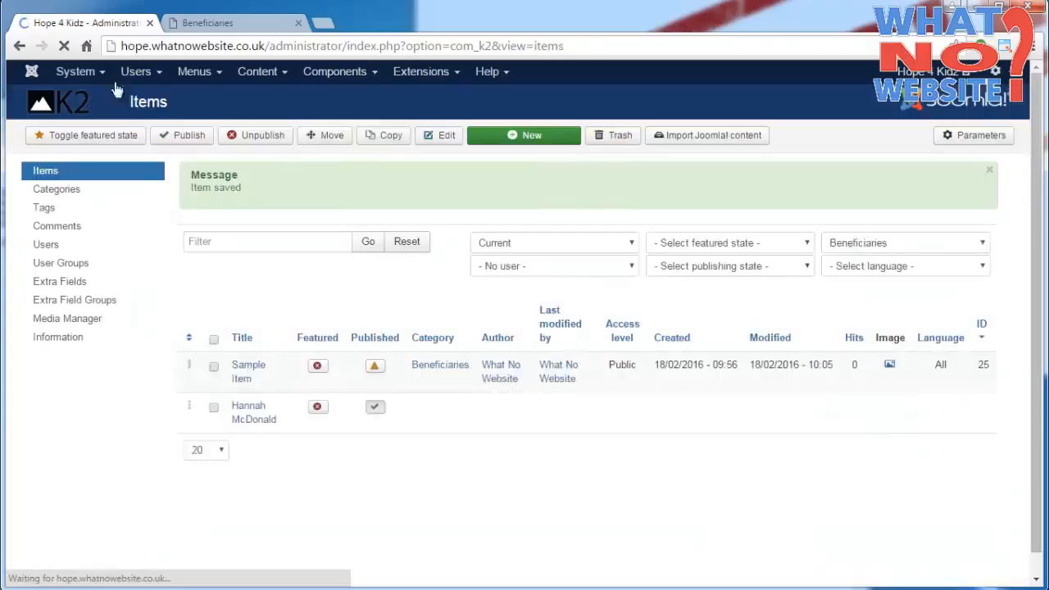
# - Reload the public Beneficiaries page and check the Sample Item's publishing status in the K2 items list
pyautogui.click(207, 23)
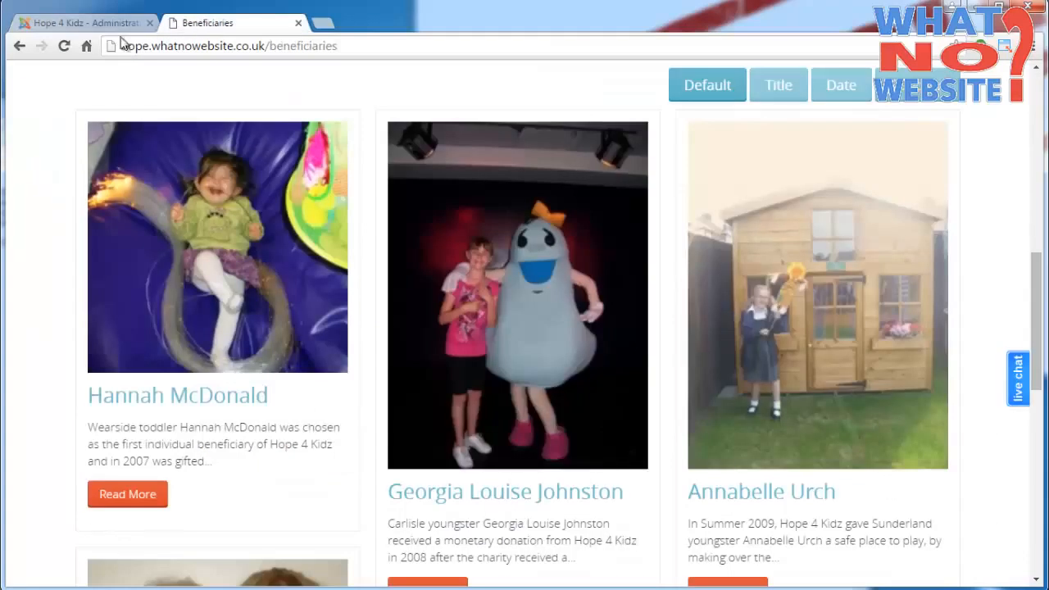
pyautogui.click(64, 47)
pyautogui.click(95, 25)
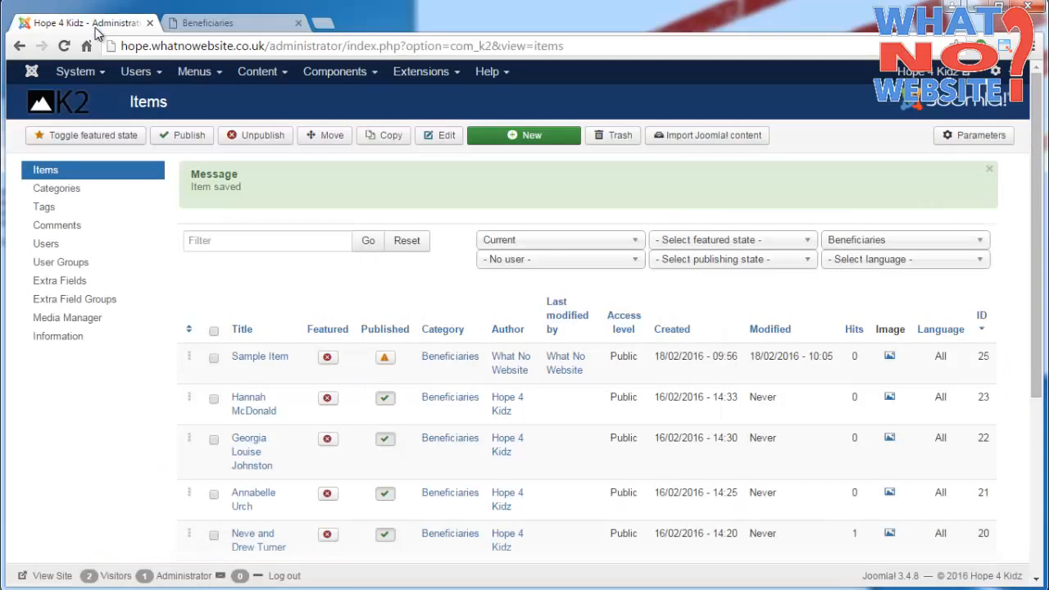
pyautogui.moveTo(386, 365)
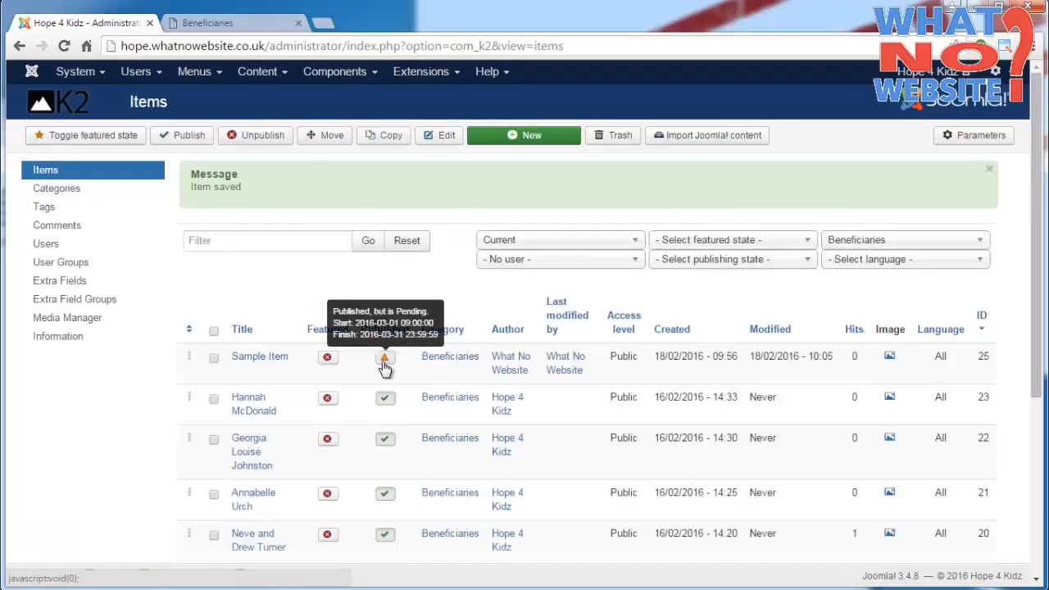
# - Open the Sample Item for editing and clear both its Start publishing and Finish publishing dates
pyautogui.click(267, 365)
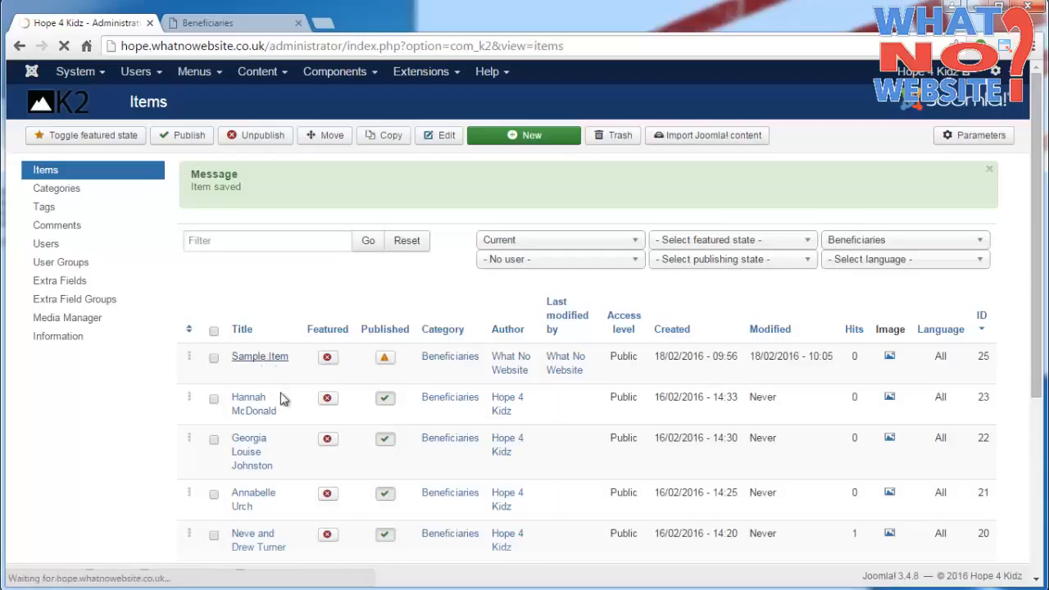
pyautogui.scroll(-1, 666, 344)
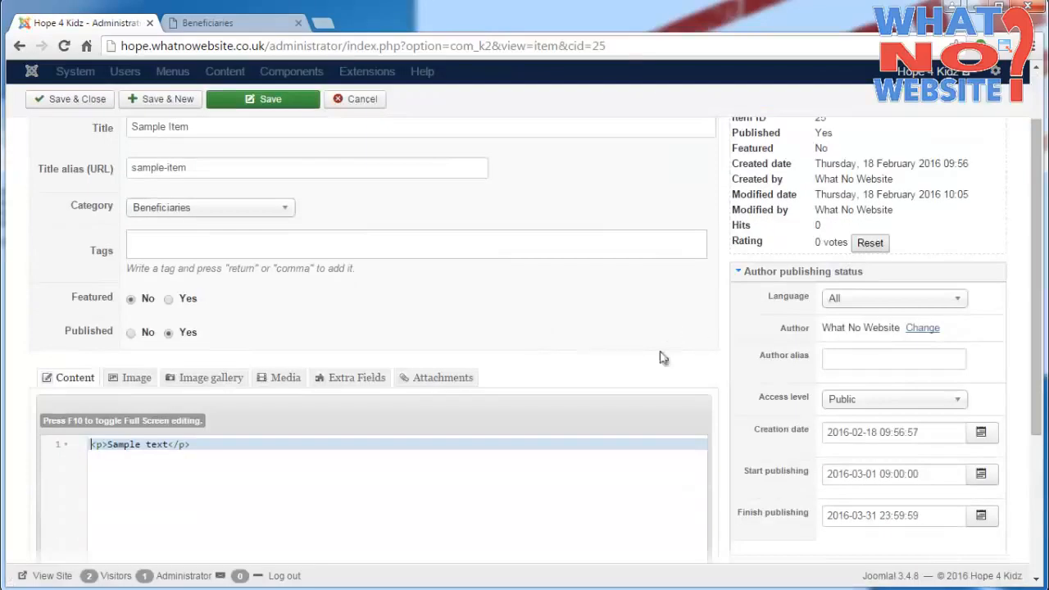
pyautogui.click(931, 439)
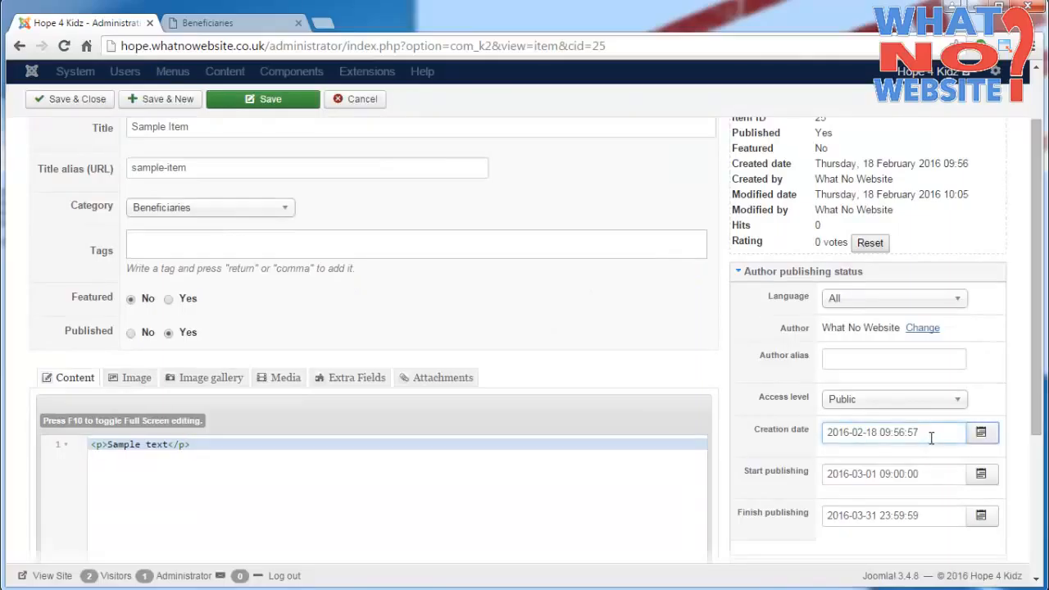
pyautogui.press('Tab')
pyautogui.press('BackSpace')
pyautogui.press('Tab')
pyautogui.press('Tab')
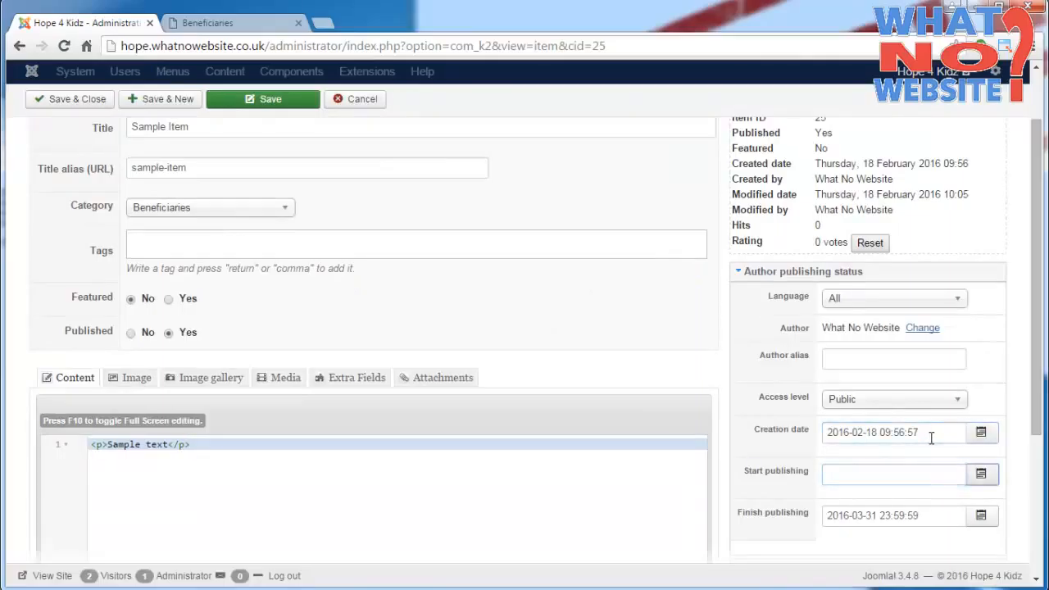
pyautogui.press('BackSpace')
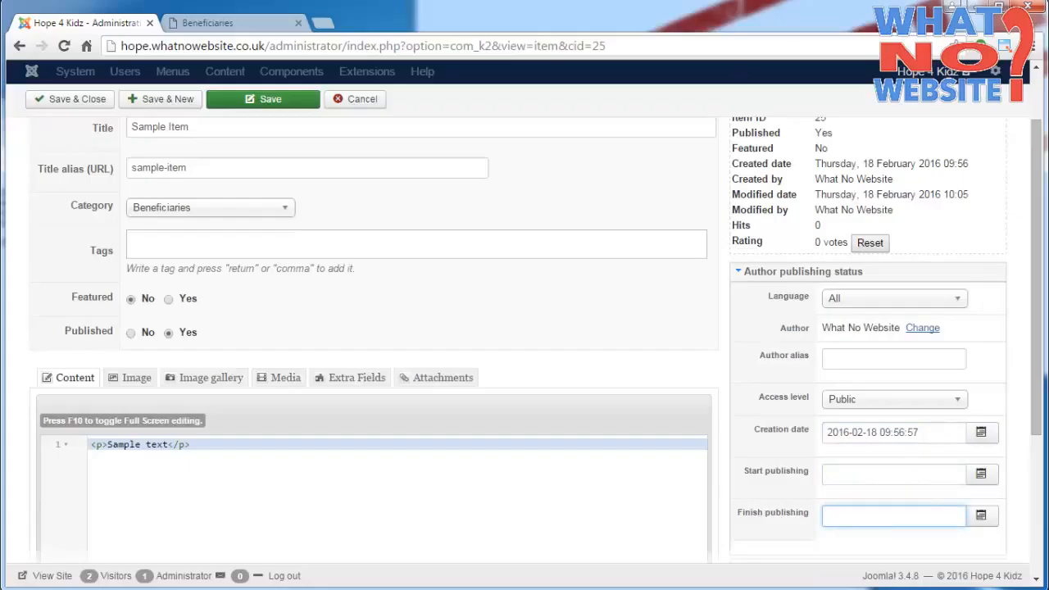
# - Save the Sample Item without closing it, and reload the public Beneficiaries page to check the entry
pyautogui.click(231, 110)
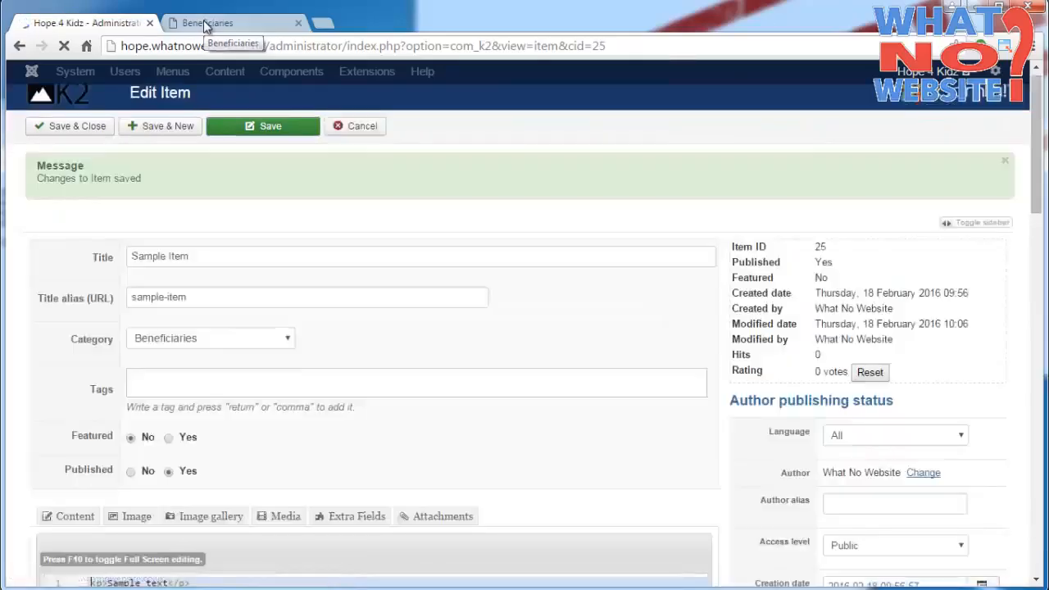
pyautogui.click(205, 24)
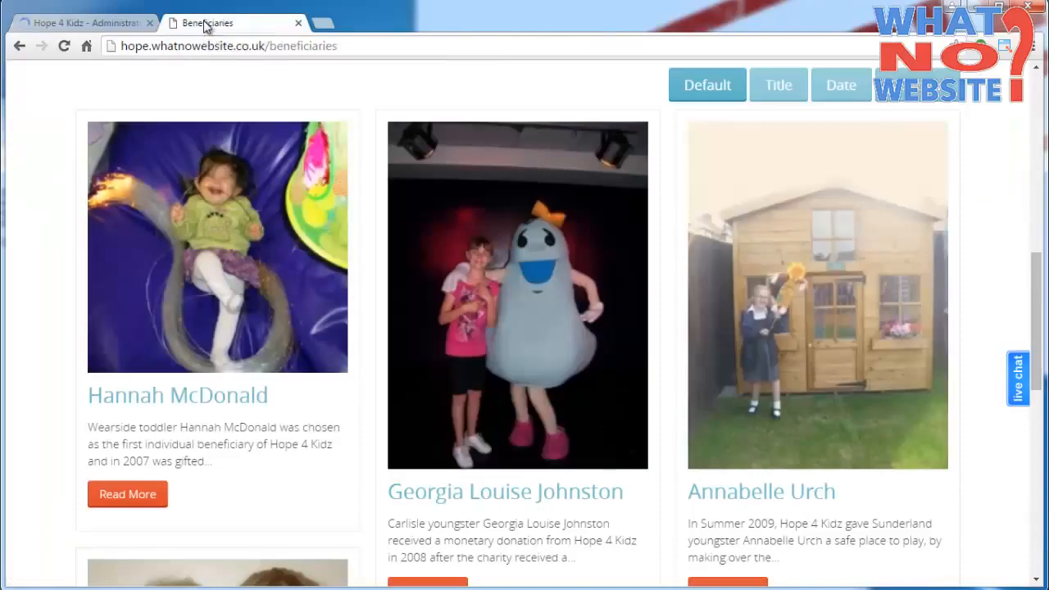
pyautogui.click(64, 46)
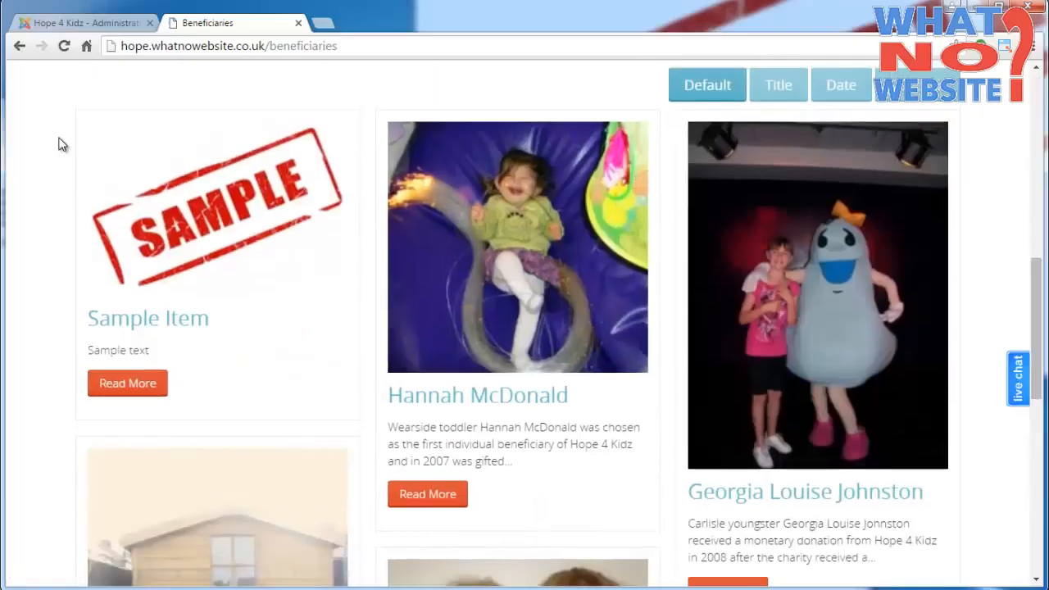
# - Set the Sample Item's Published option to No in the administration, and save and close it
pyautogui.click(98, 28)
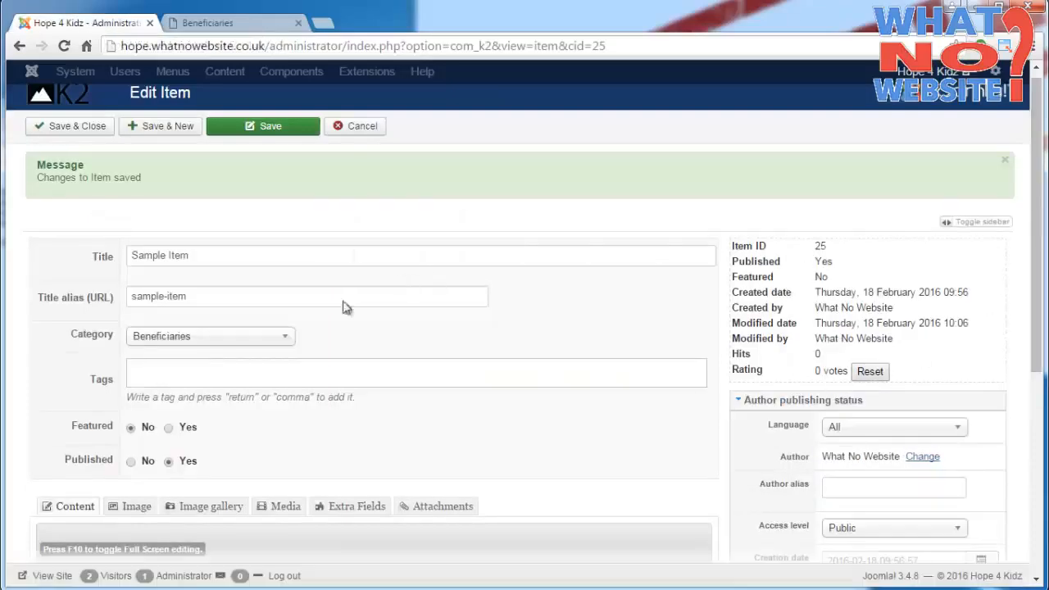
pyautogui.click(132, 461)
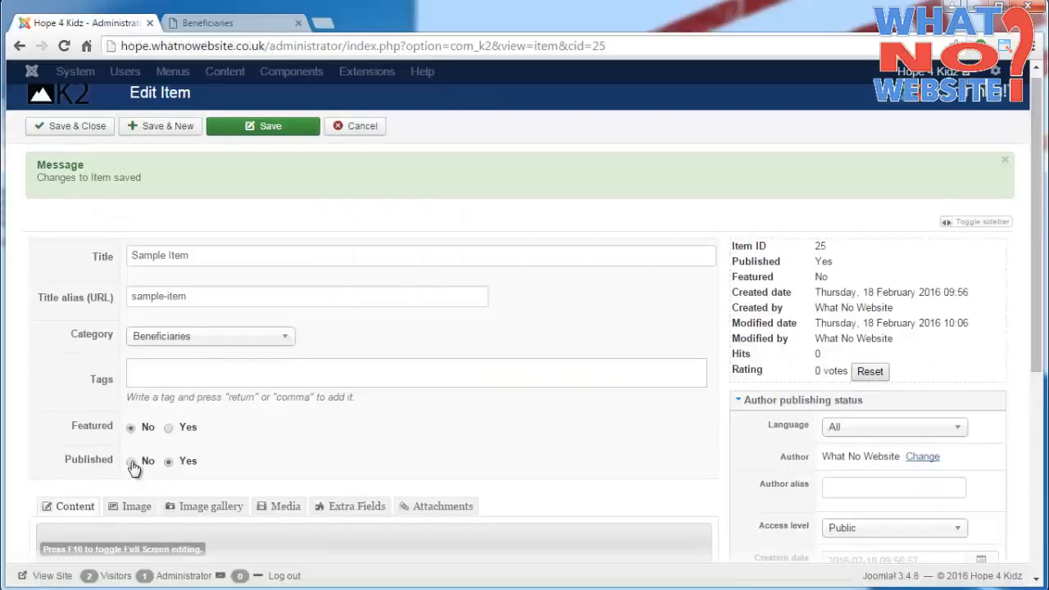
pyautogui.click(72, 127)
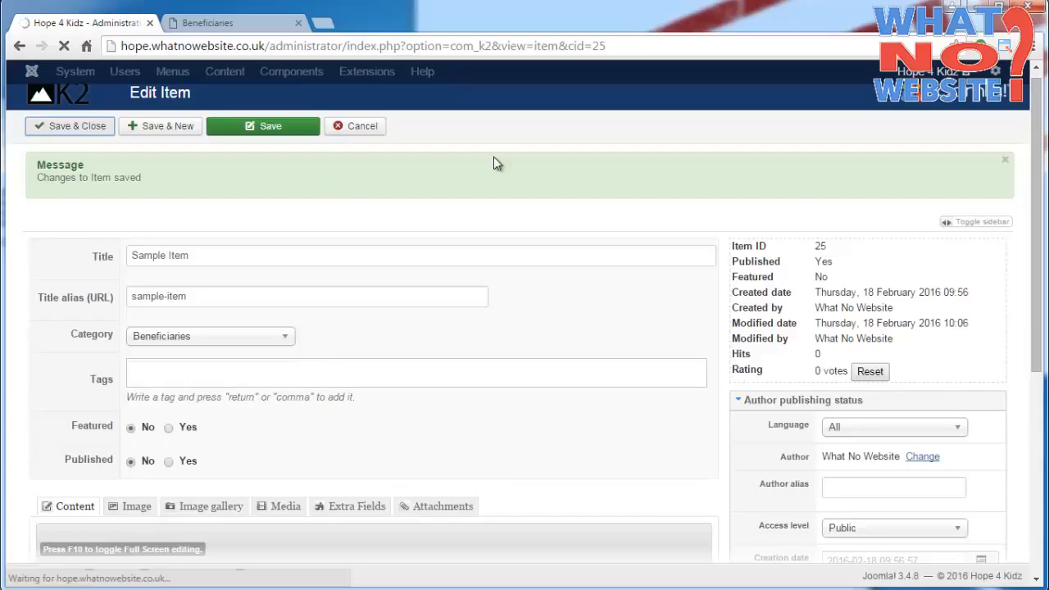